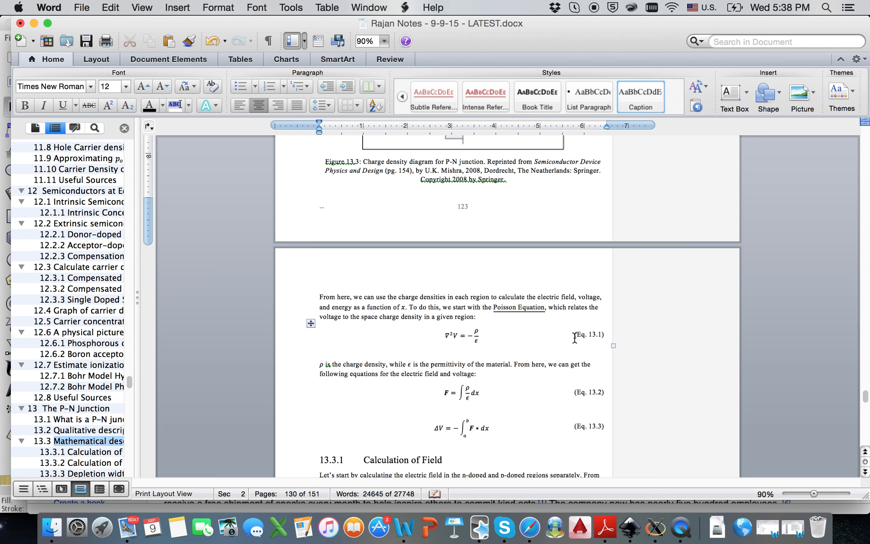
scroll(393, 279, up, 1)
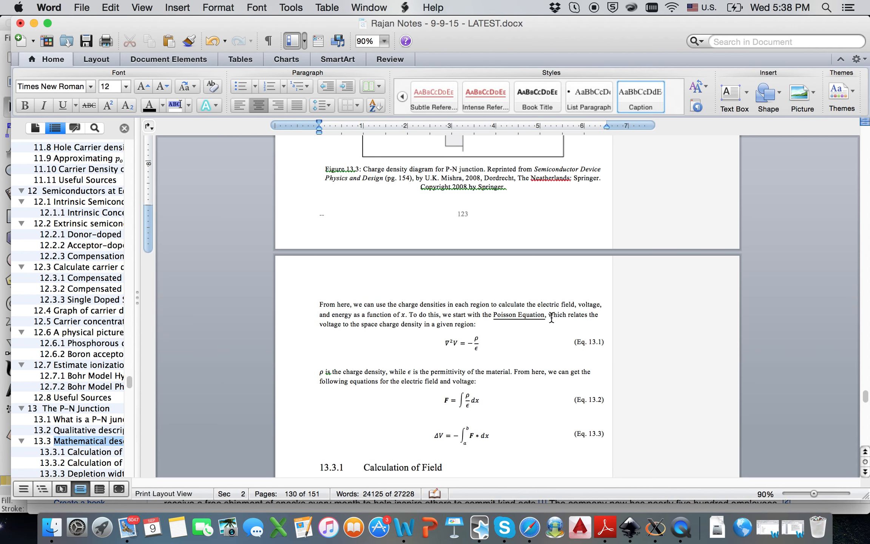
scroll(565, 333, down, 3)
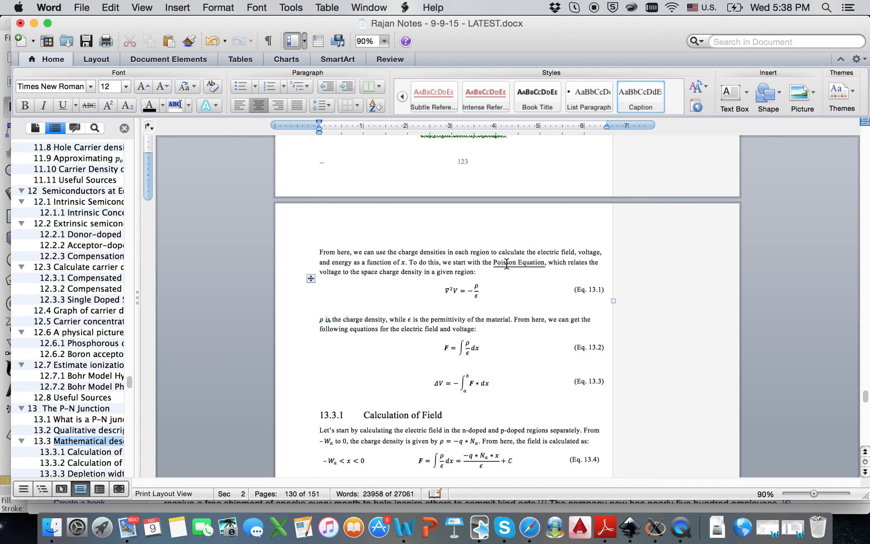
scroll(469, 279, up, 5)
scroll(470, 279, down, 3)
scroll(470, 279, up, 20)
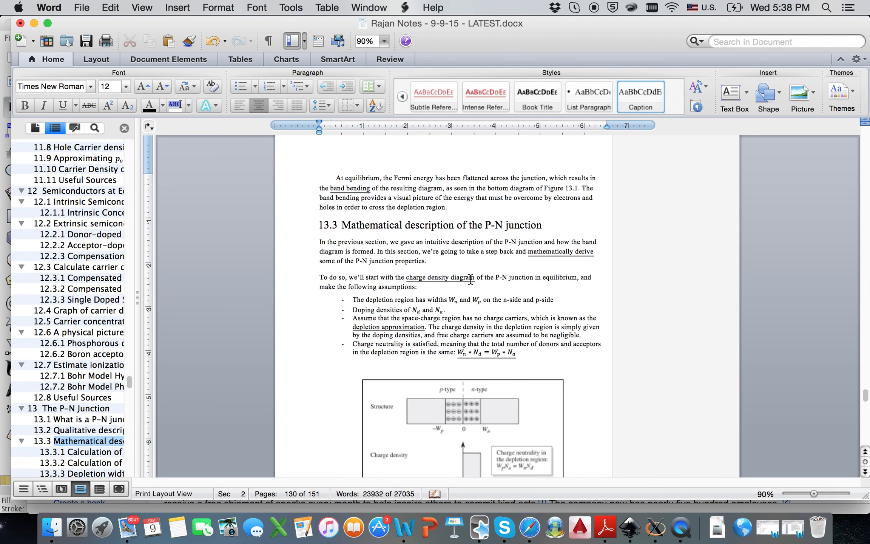
scroll(470, 279, down, 3)
scroll(471, 280, up, 20)
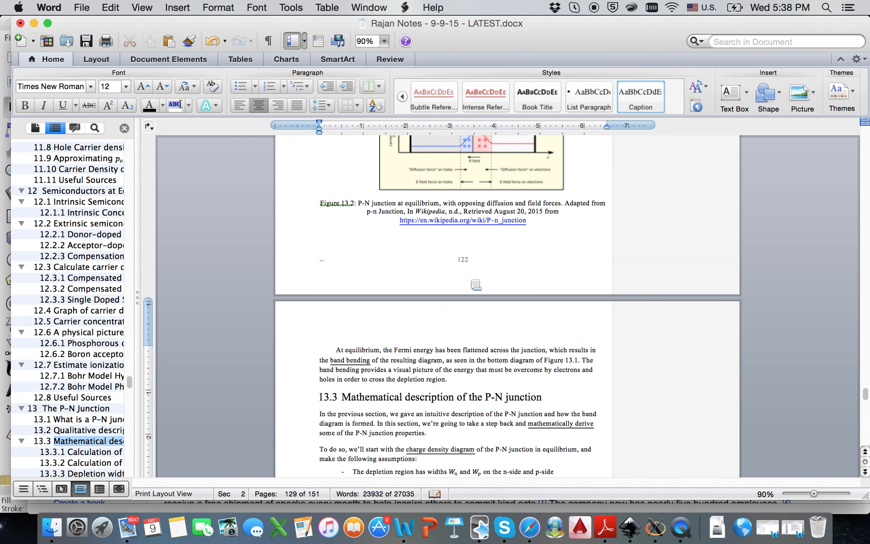
scroll(471, 279, down, 1)
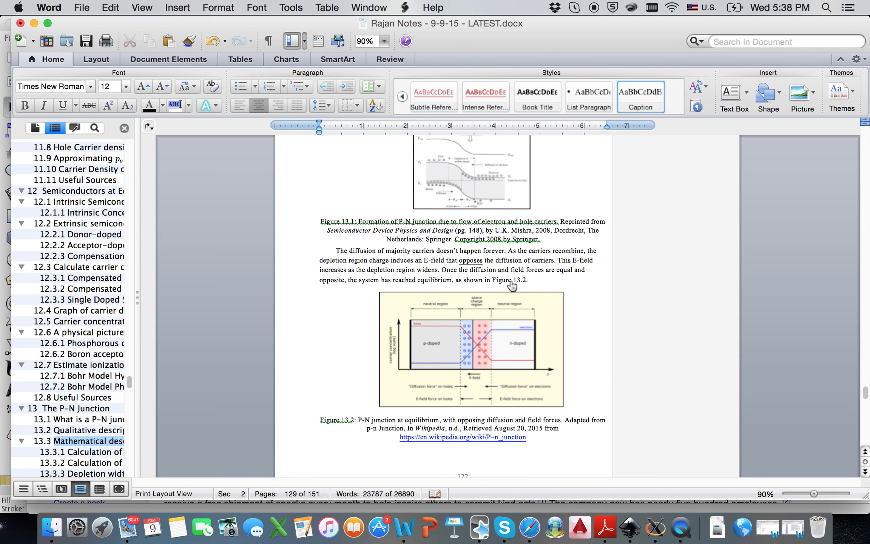
scroll(519, 439, down, 15)
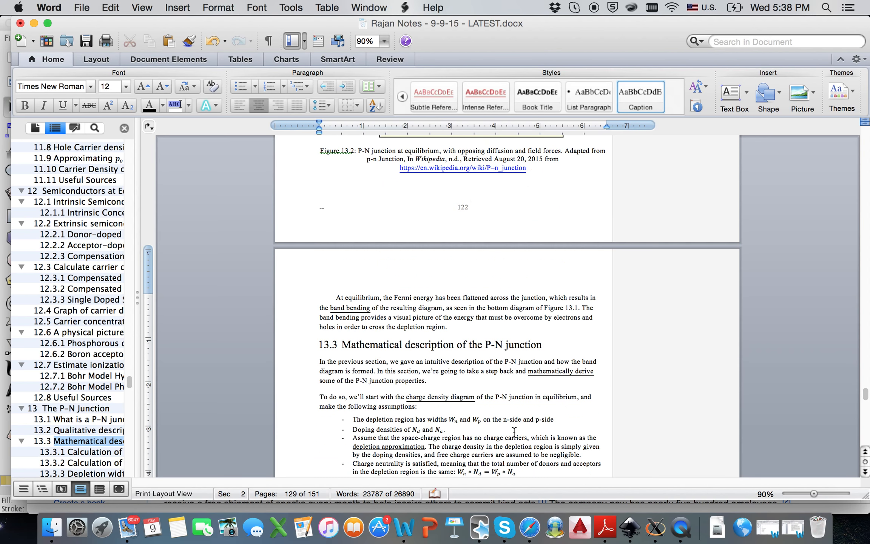
scroll(519, 438, down, 6)
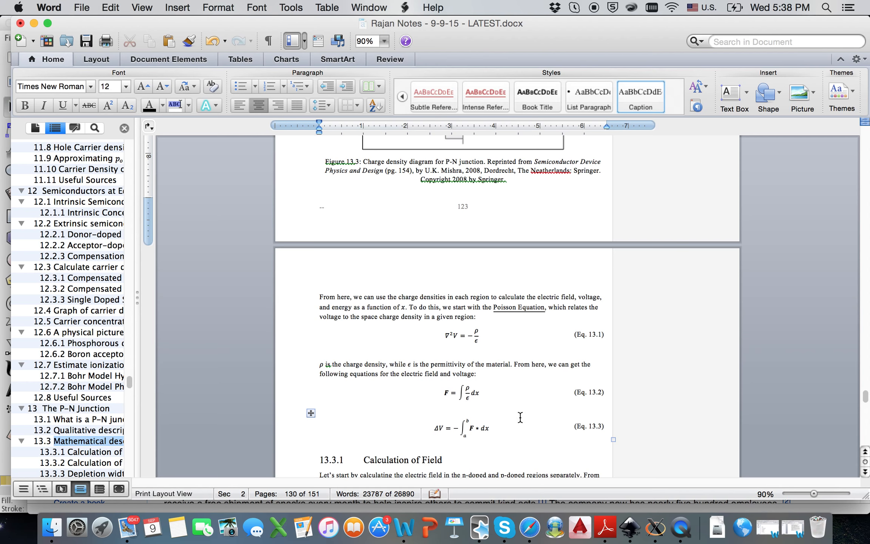
click(554, 306)
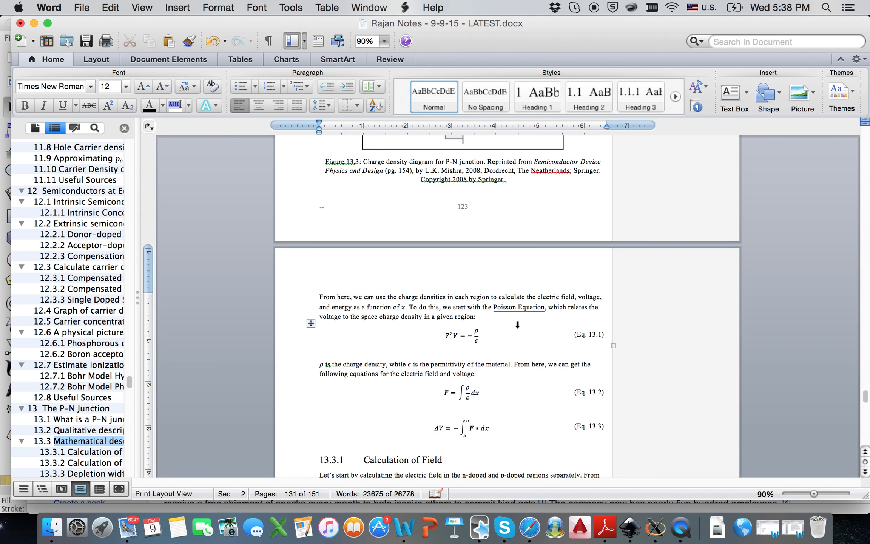
scroll(481, 336, down, 2)
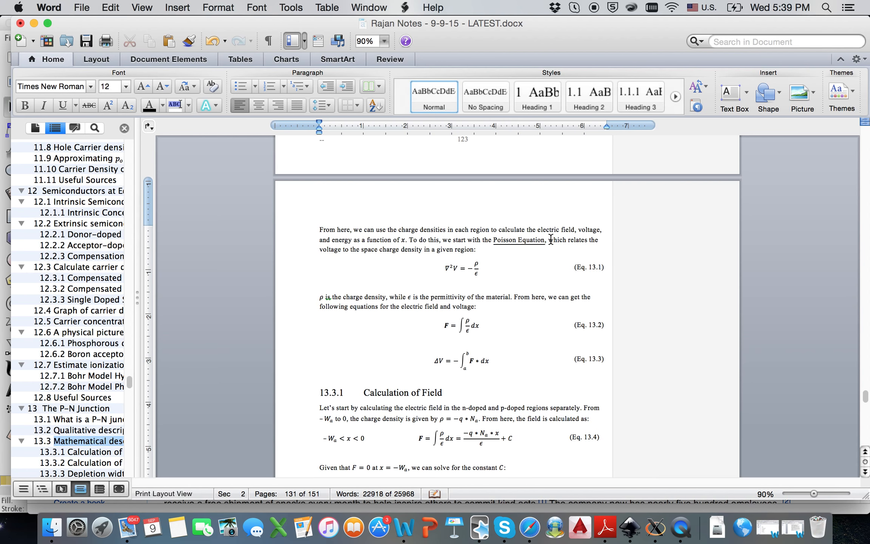
- Type 'shown in Eq. 13.1,' after 'Poisson Equation,' in the paragraph
text(shown in )
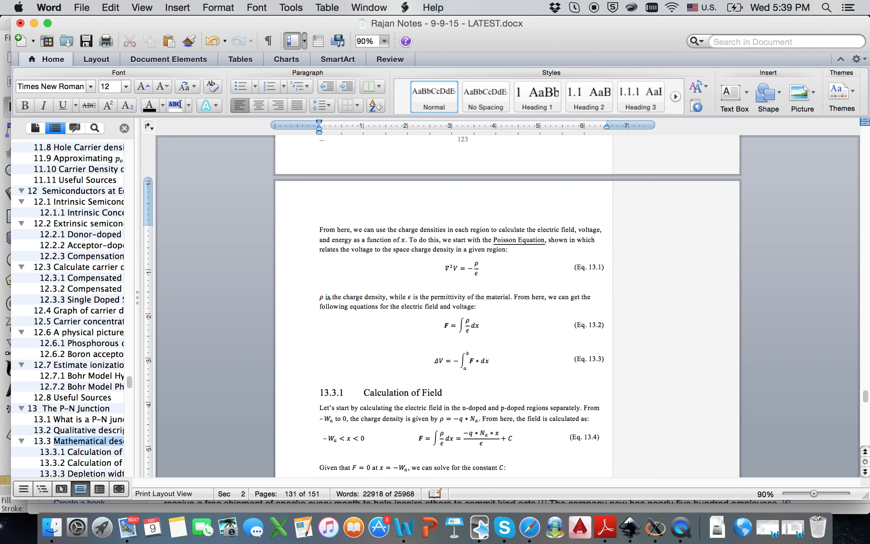
text(Eq.)
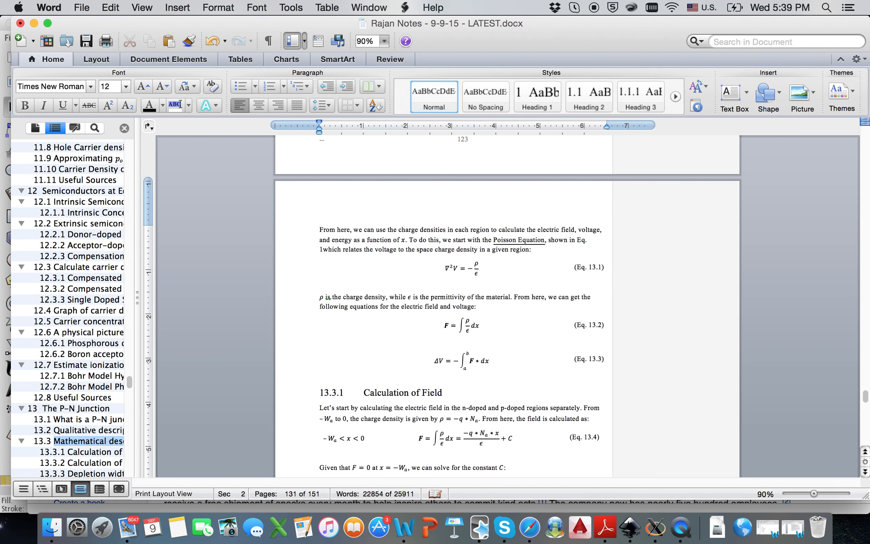
text( 13.1,)
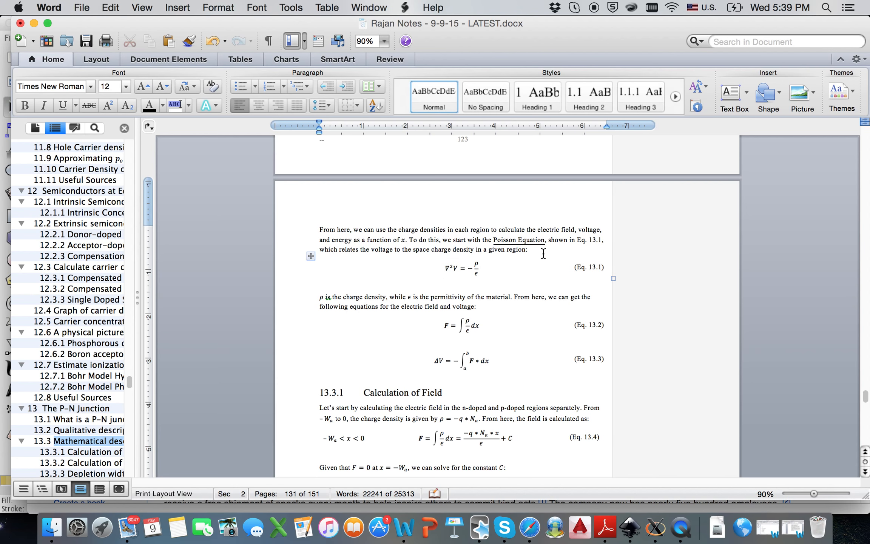
- Add a numbered equation line below the Poisson paragraph from the Equation AutoText entry
key(Return)
key(Return)
key(Return)
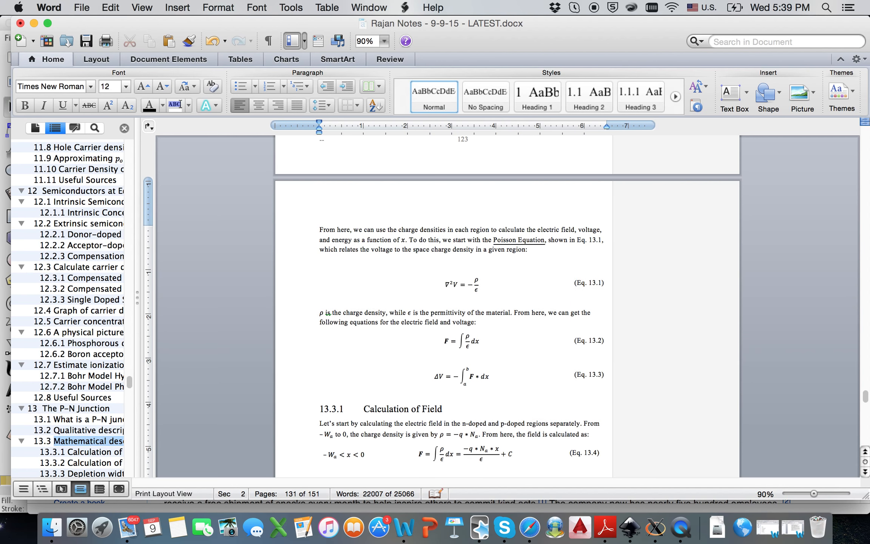
text(Equati)
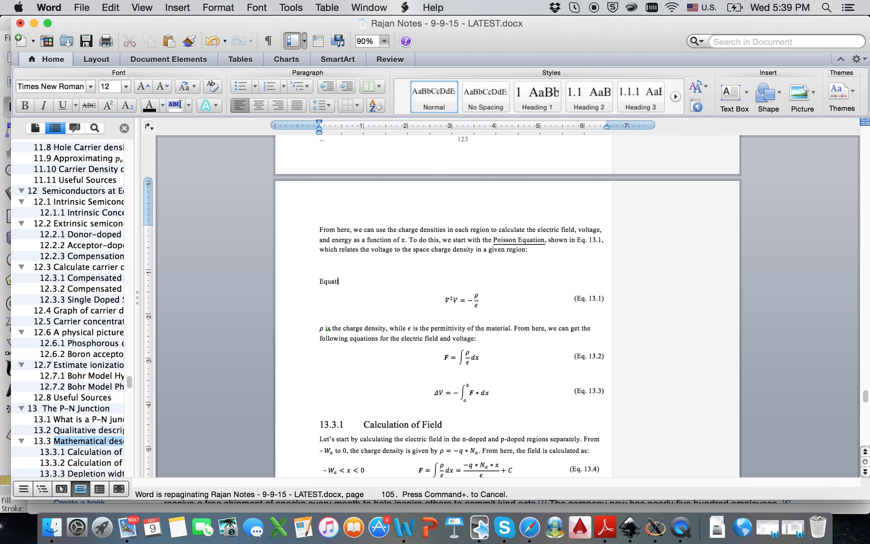
key(Return)
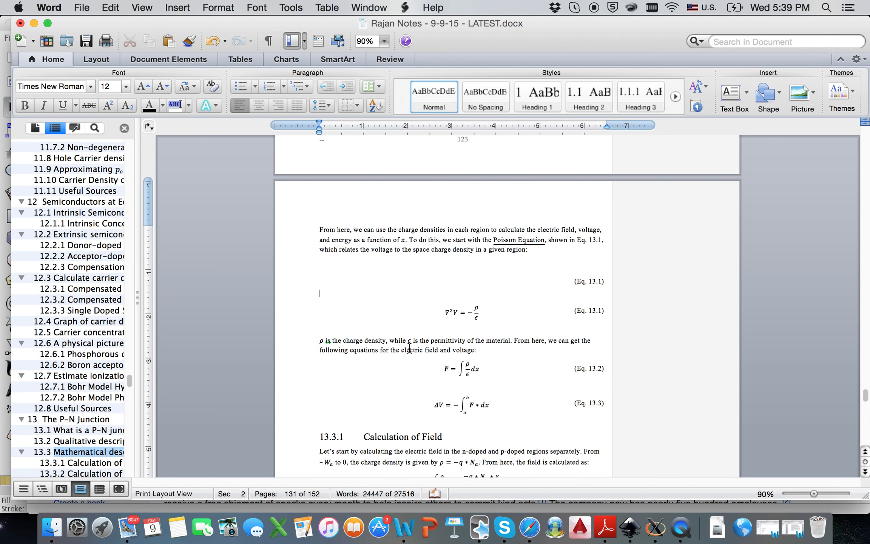
click(406, 281)
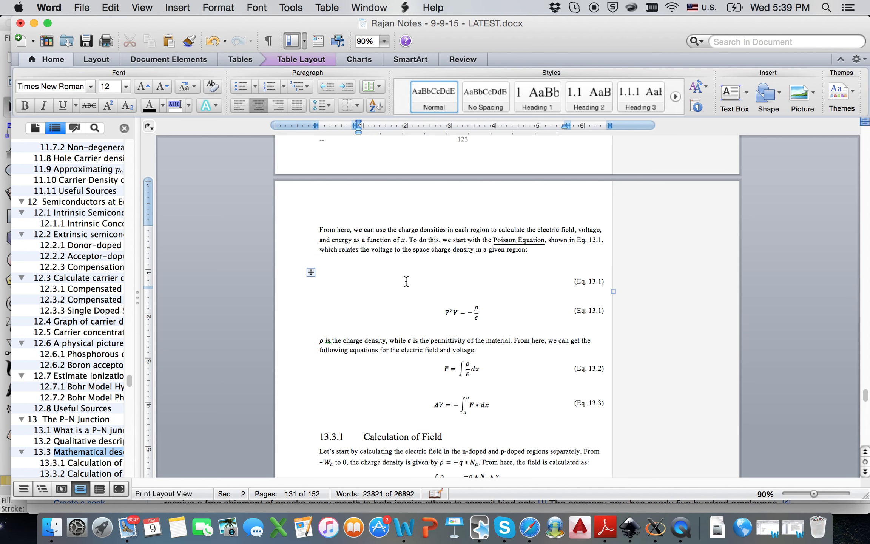
click(470, 249)
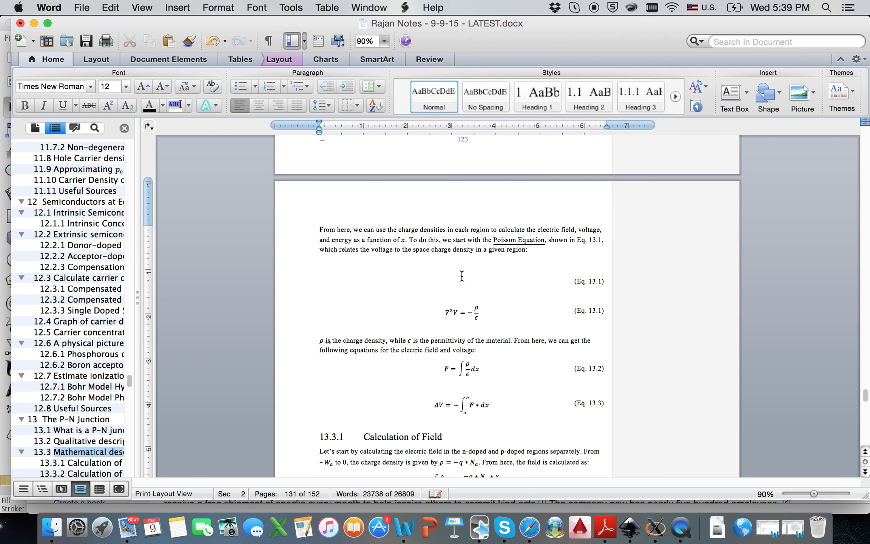
click(505, 273)
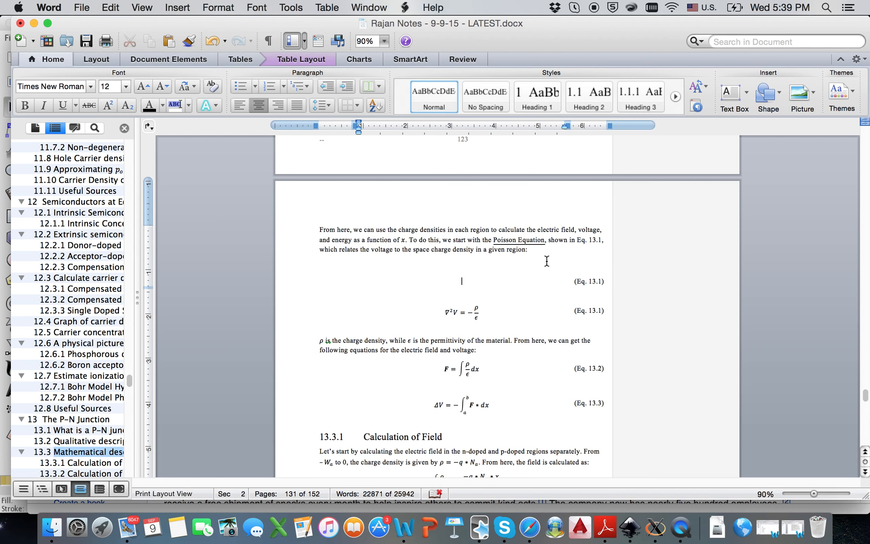
- Update all document fields so the equations renumber Eq. 13.1 through Eq. 13.4
key(super+a)
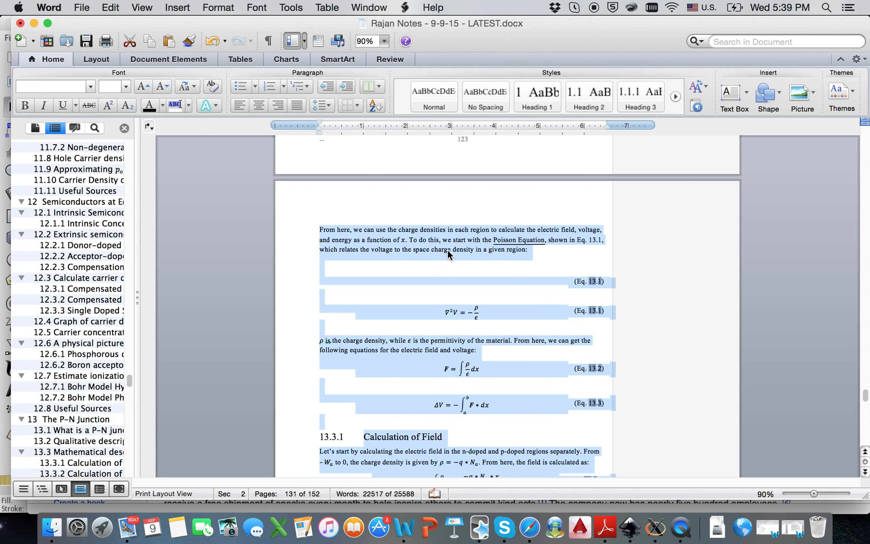
key(F9)
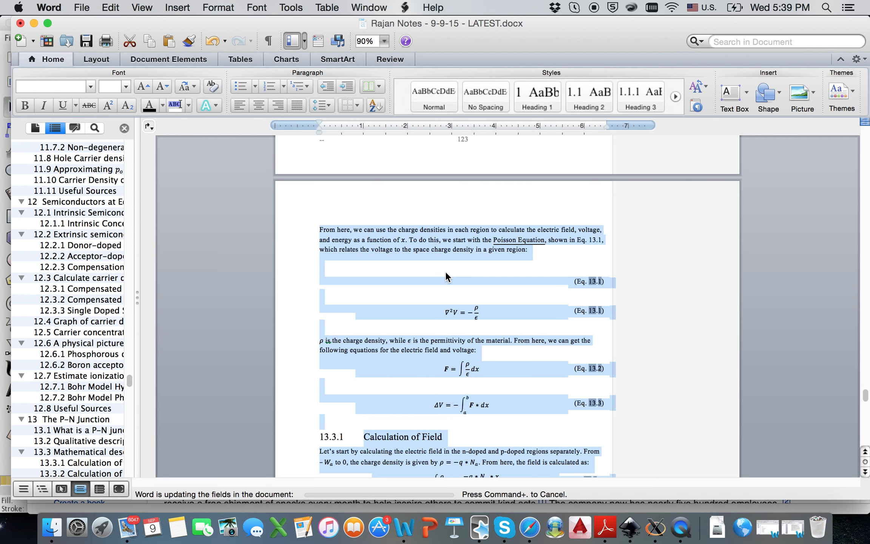
click(548, 309)
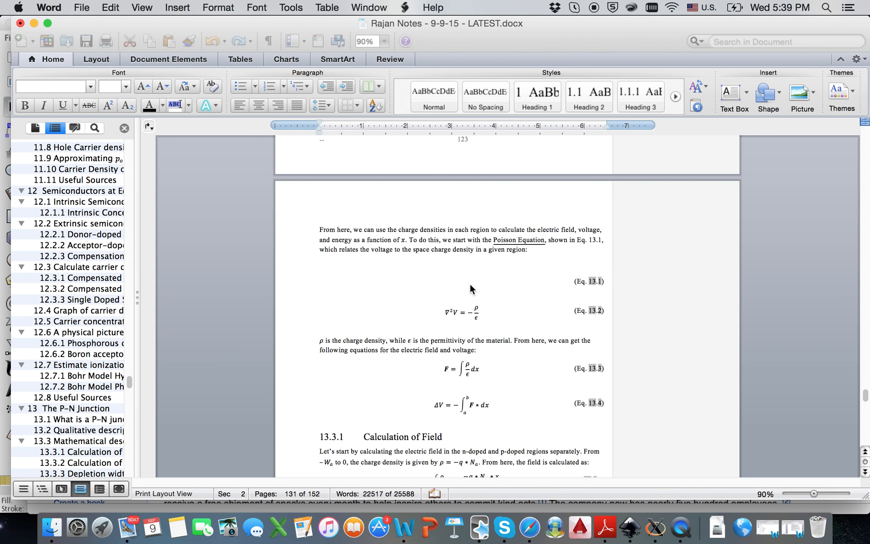
- Delete the typed 'Eq. 13.1' so the sentence reads 'shown in, which relates…'
click(465, 267)
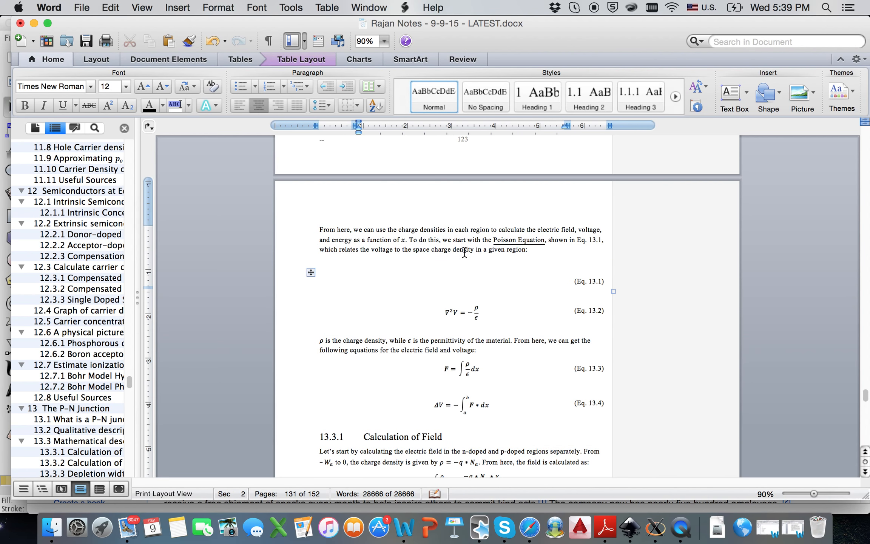
click(456, 315)
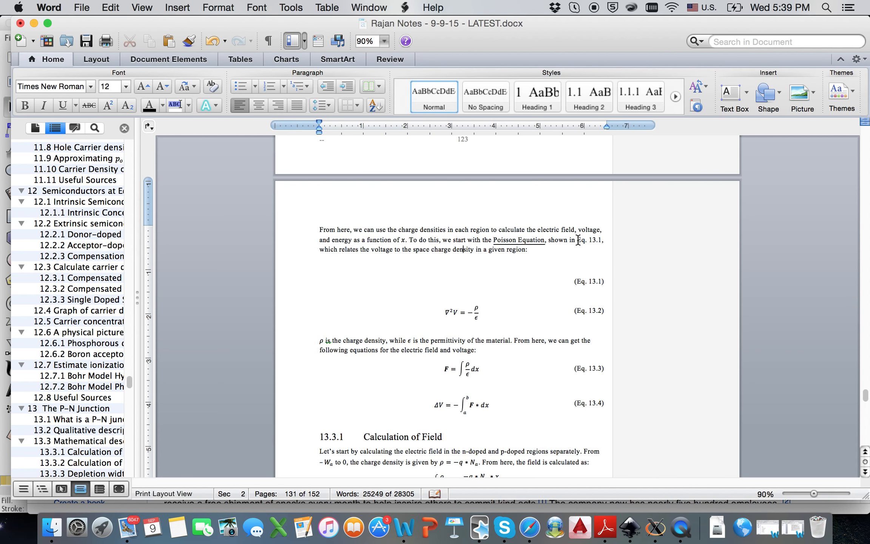
mouse_move(583, 239)
mouse_down()
mouse_move(601, 241)
mouse_move(584, 242)
mouse_up()
click(601, 241)
click(583, 241)
drag(577, 241, 602, 241)
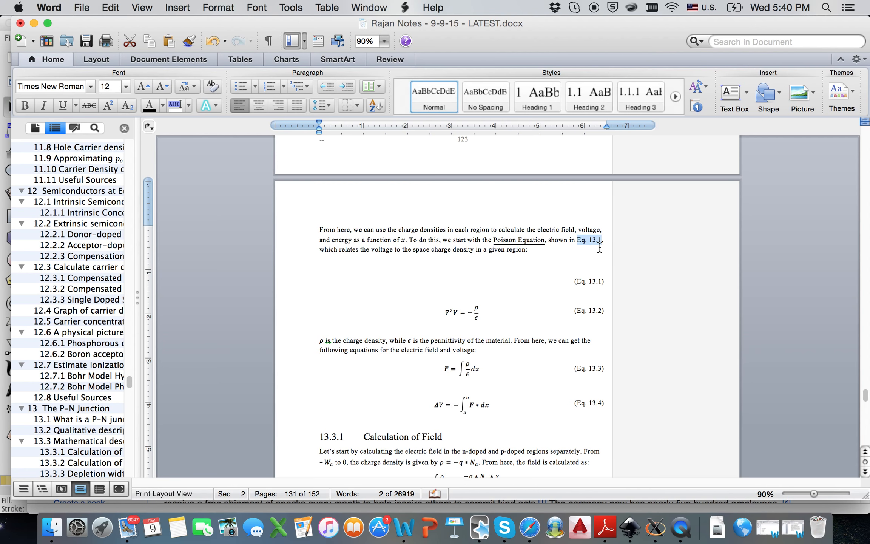
click(589, 236)
drag(577, 240, 610, 242)
key(BackSpace)
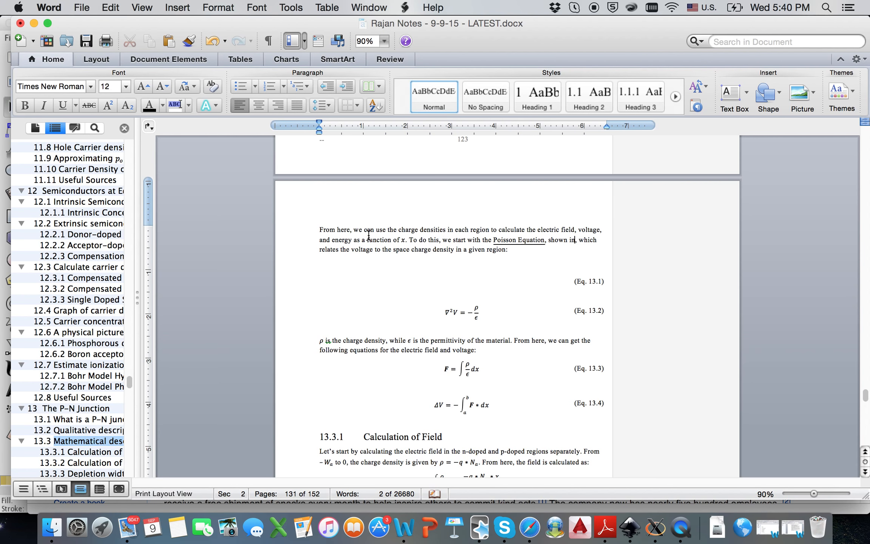
click(310, 272)
- Remove the empty equation row and update all fields, refreshing only the contents page numbers
key(BackSpace)
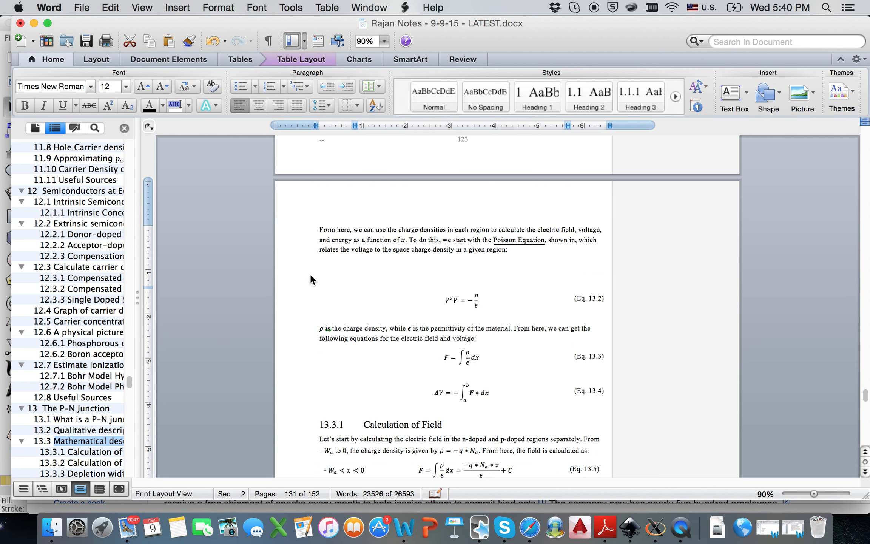
key(super+a)
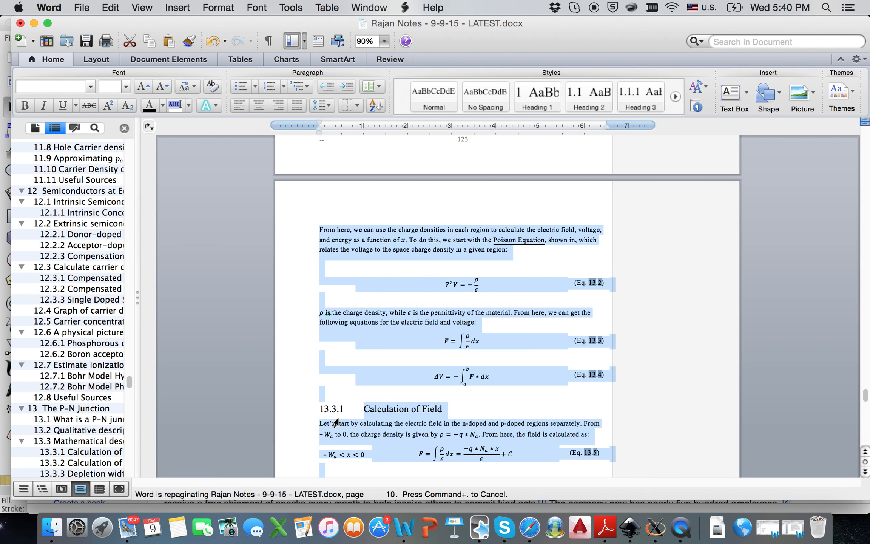
key(F9)
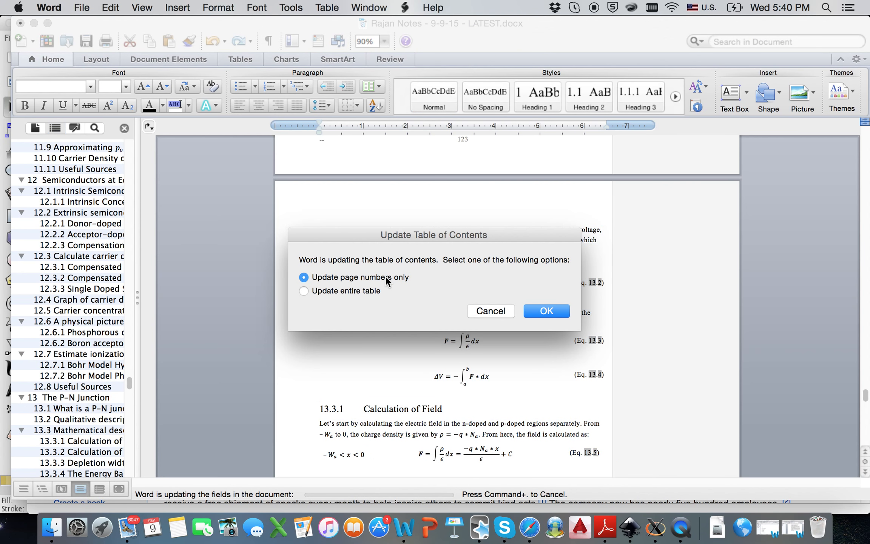
click(548, 309)
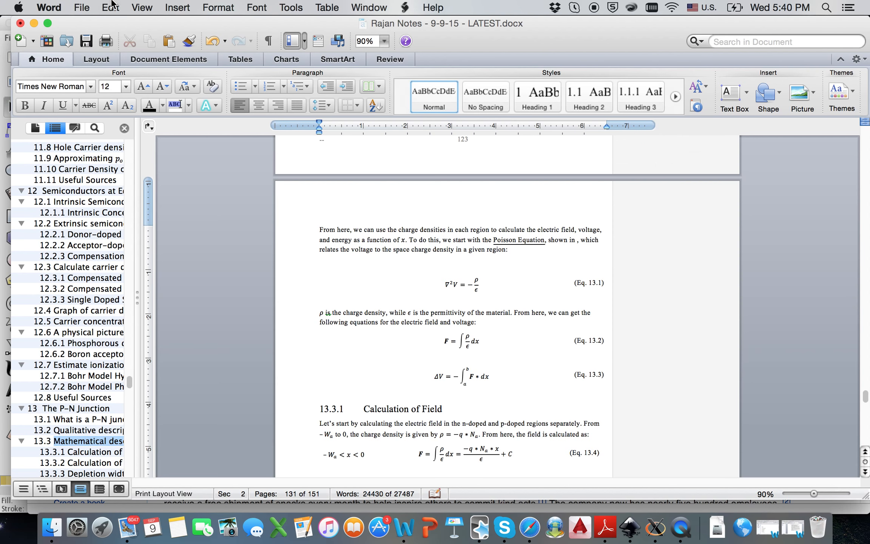
- Insert a linked cross-reference to the Eq. (Eq. 13.1) caption after 'shown in'
click(173, 8)
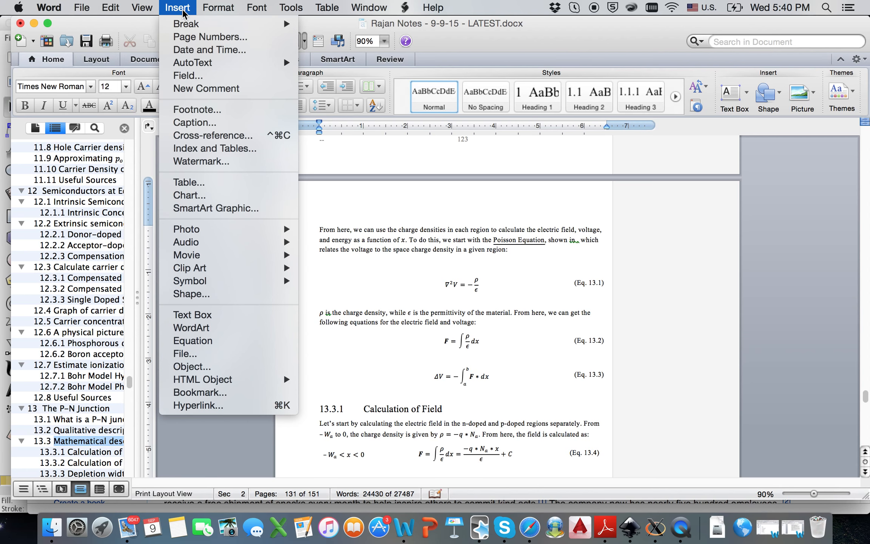
click(194, 136)
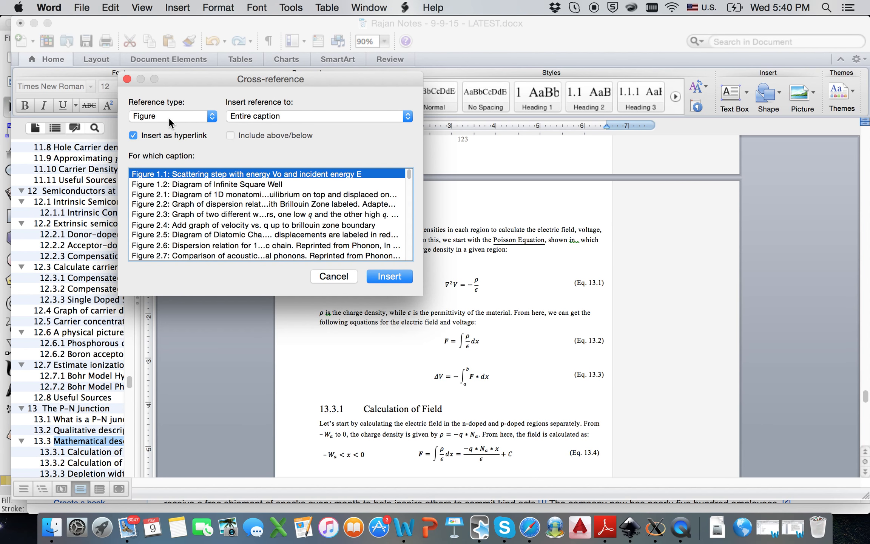
click(213, 117)
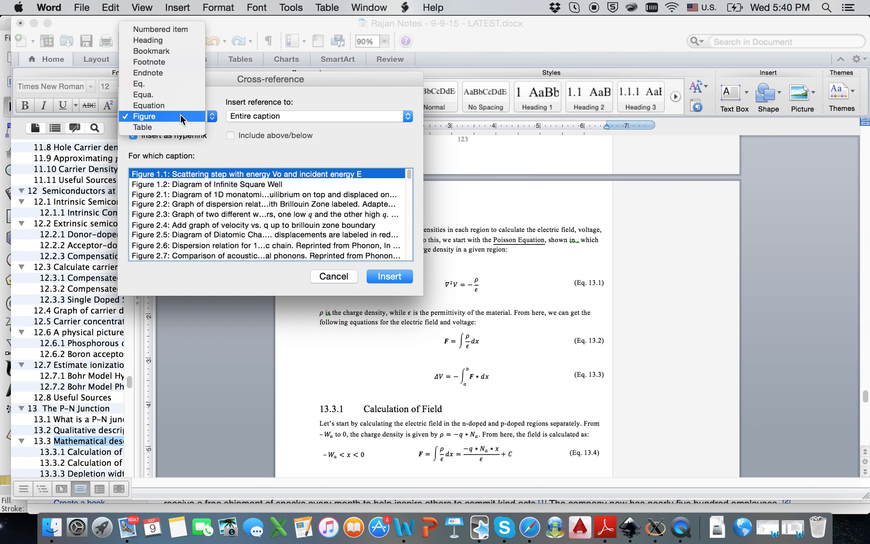
click(151, 86)
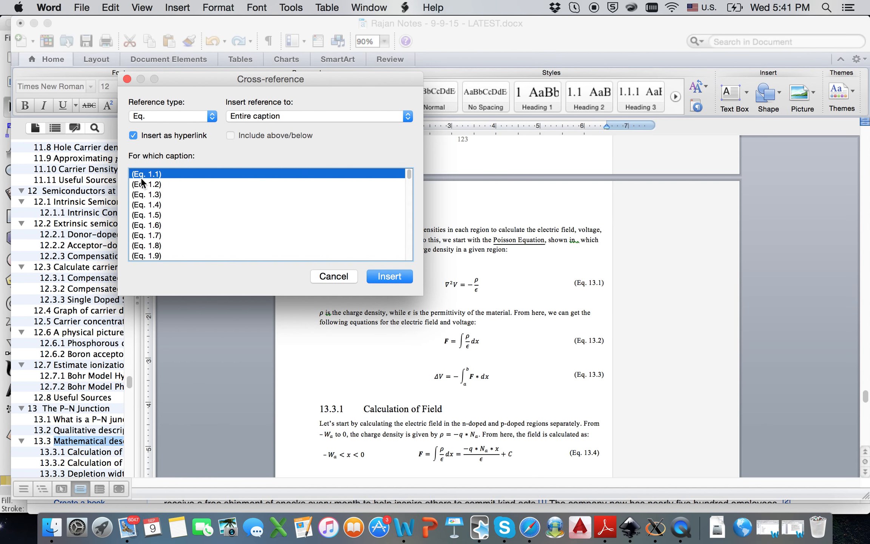
scroll(182, 202, down, 20)
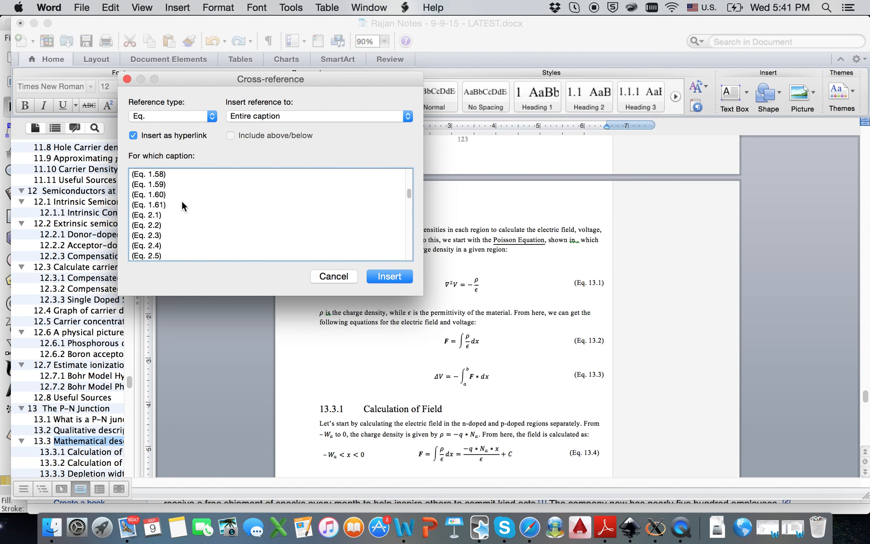
scroll(180, 202, down, 15)
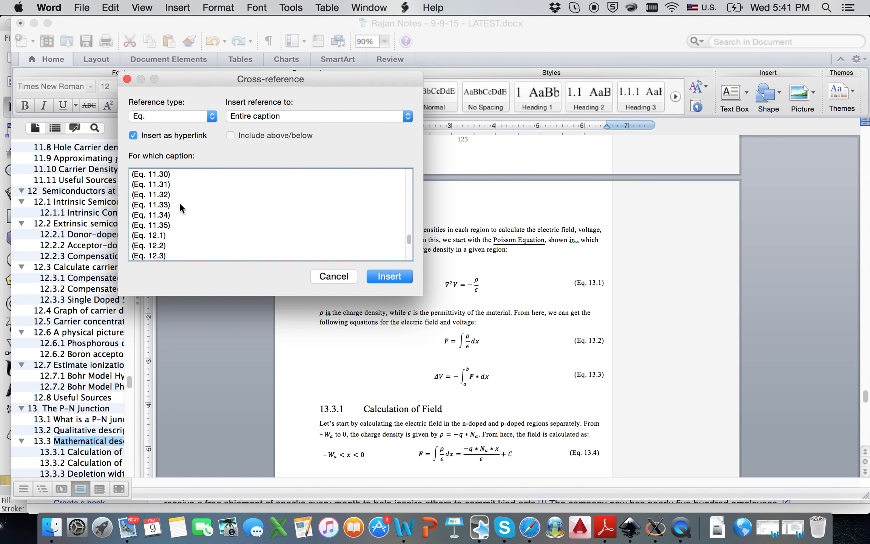
click(174, 194)
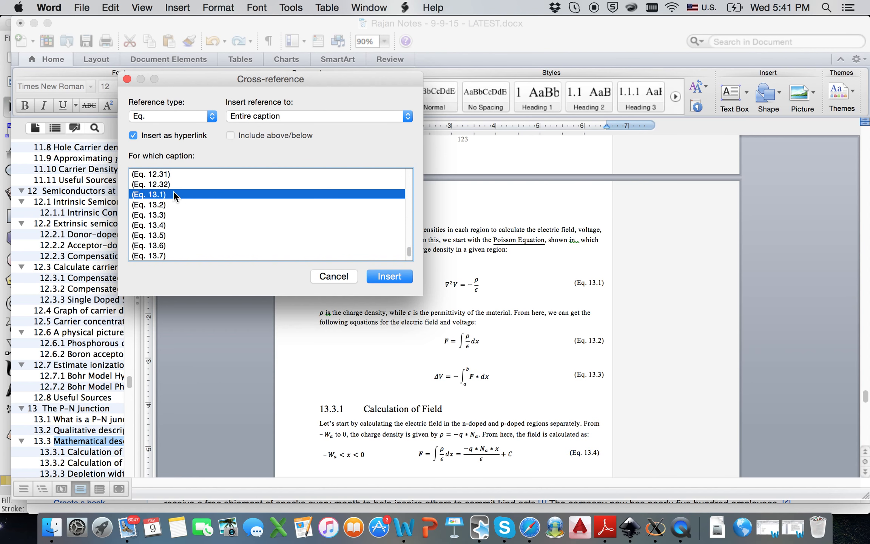
click(387, 277)
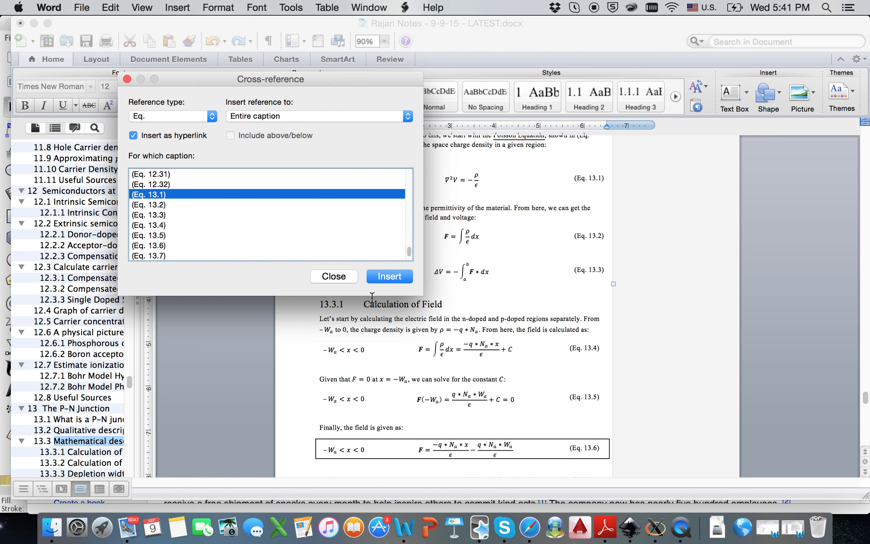
scroll(482, 309, up, 3)
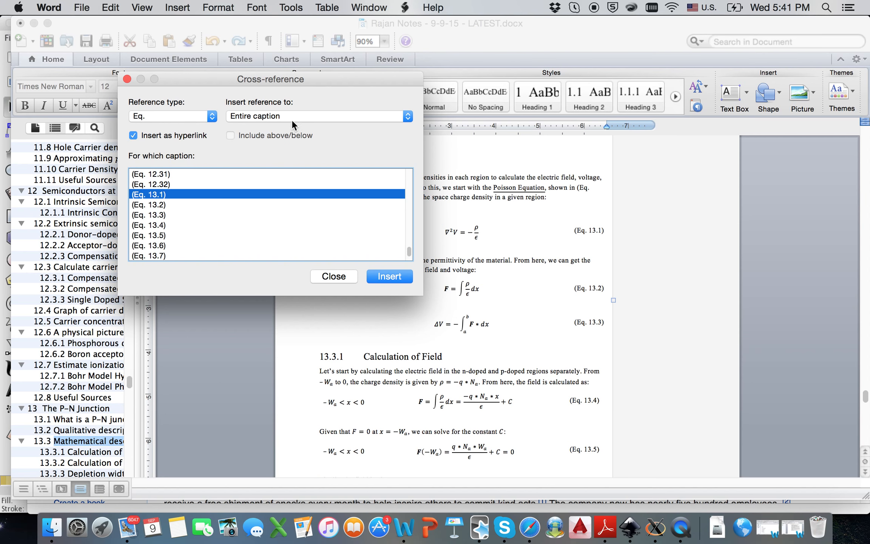
drag(294, 89, 151, 113)
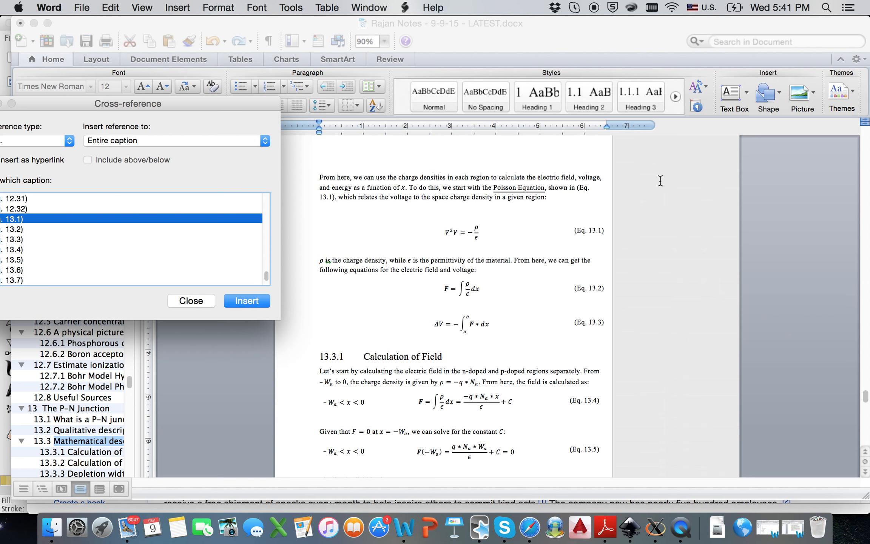
- Insert a numbered equation row above the Poisson equation and update fields so it becomes Eq. 13.2
click(191, 301)
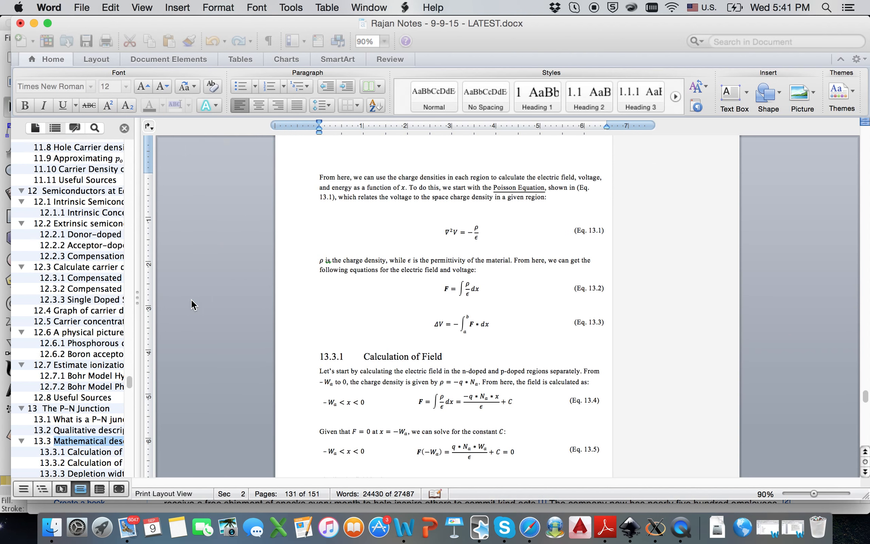
scroll(641, 205, up, 1)
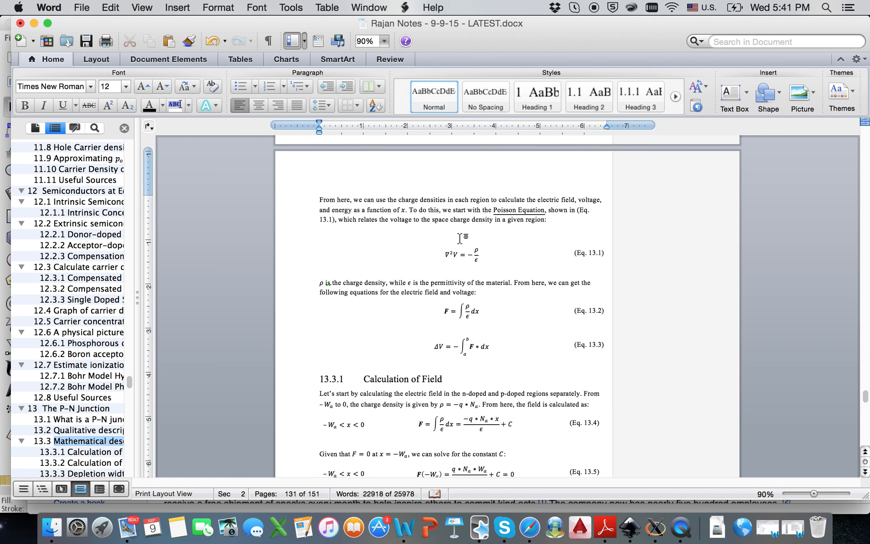
text(uati)
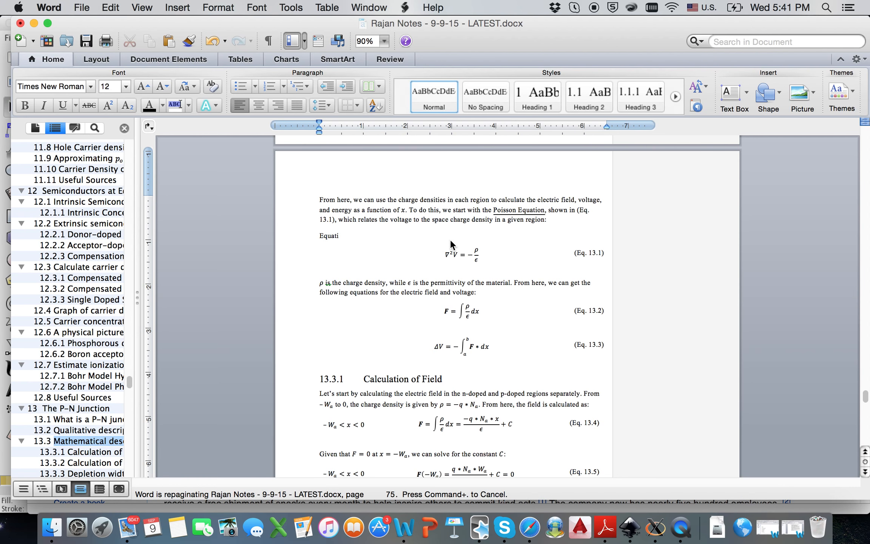
key(Return)
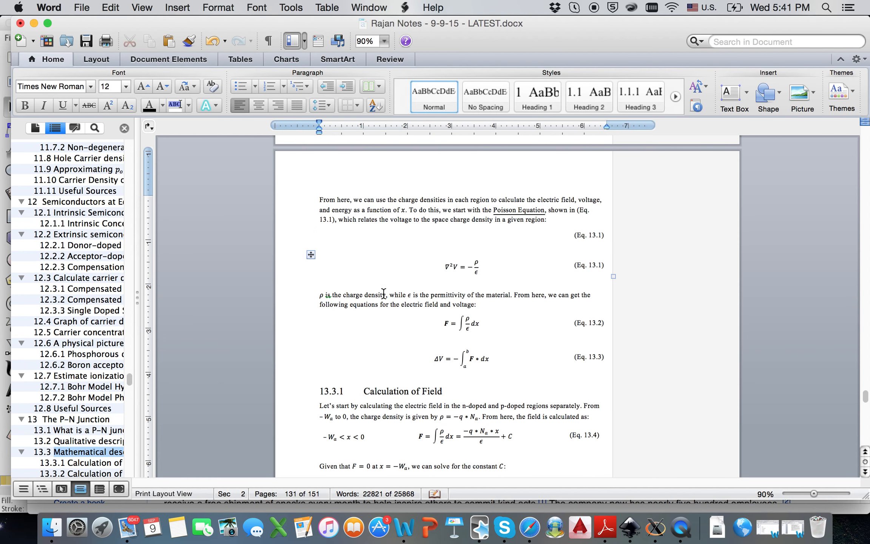
key(super+a)
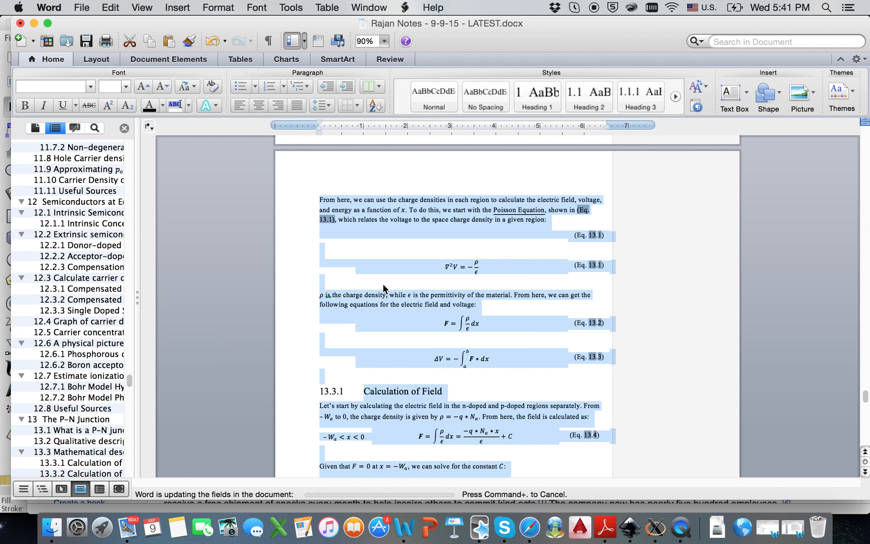
click(546, 311)
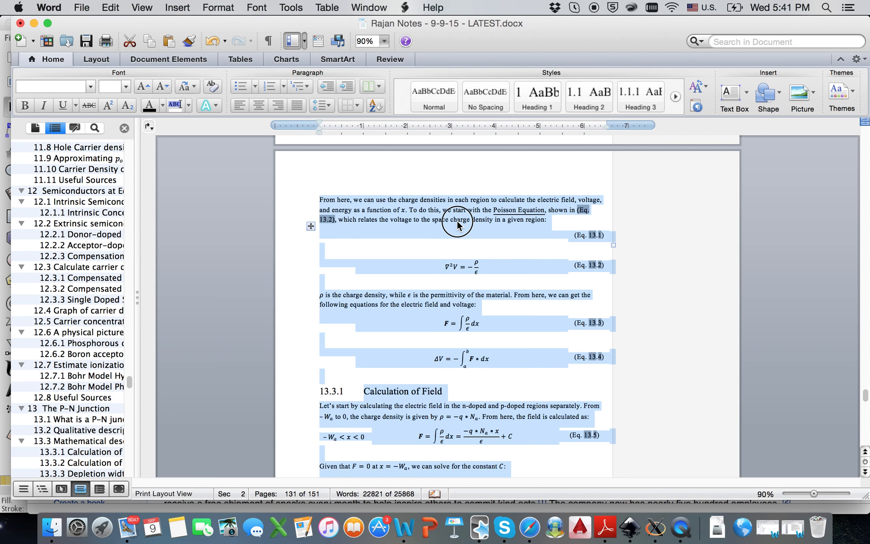
- Delete the new empty equation row, then undo the deletion to restore it
click(457, 221)
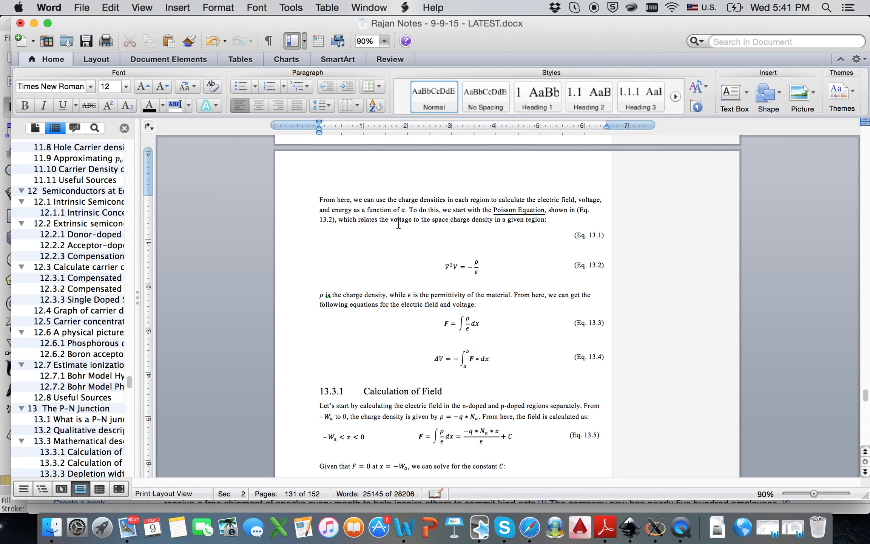
scroll(453, 253, down, 1)
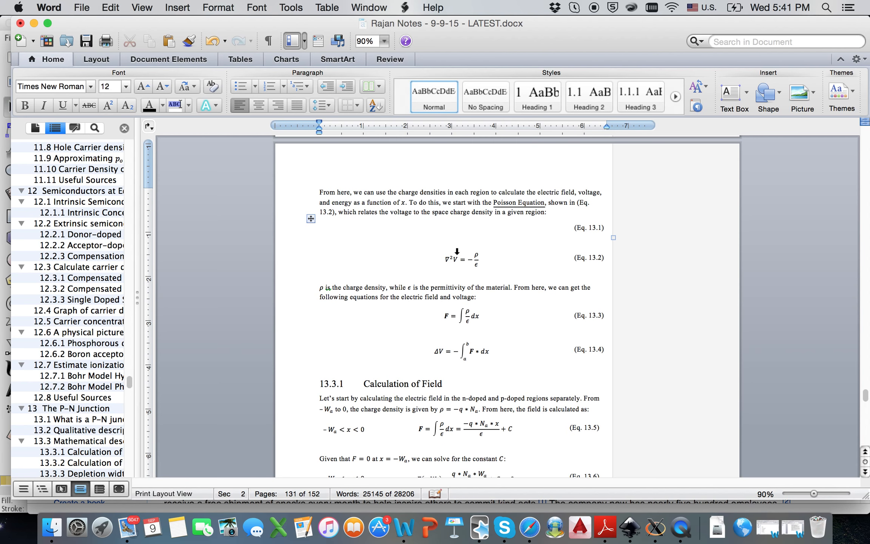
click(314, 213)
click(312, 213)
key(BackSpace)
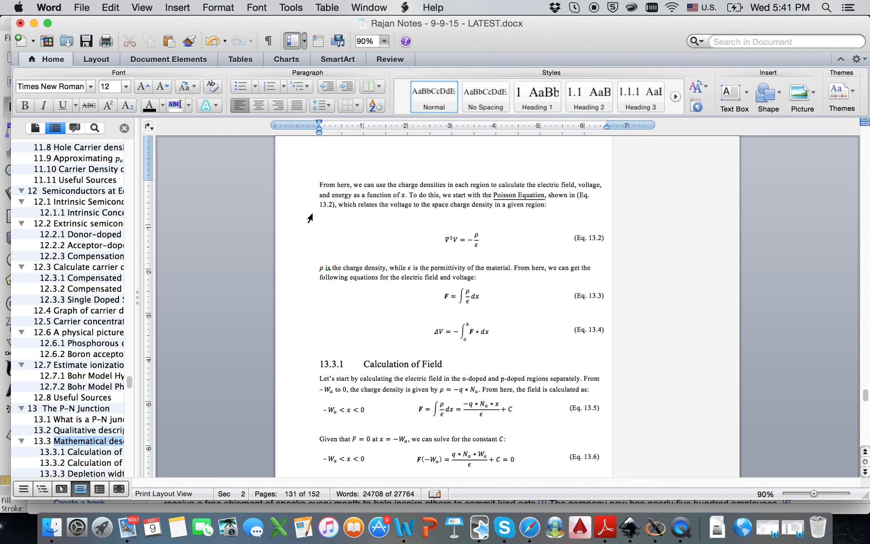
key(super+z)
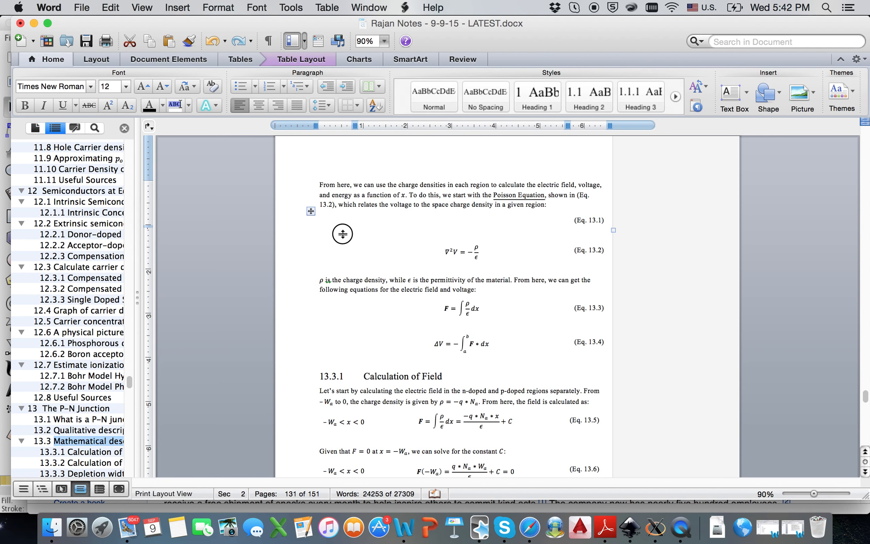
- Start a new paragraph just above the charge density figure
scroll(342, 234, up, 5)
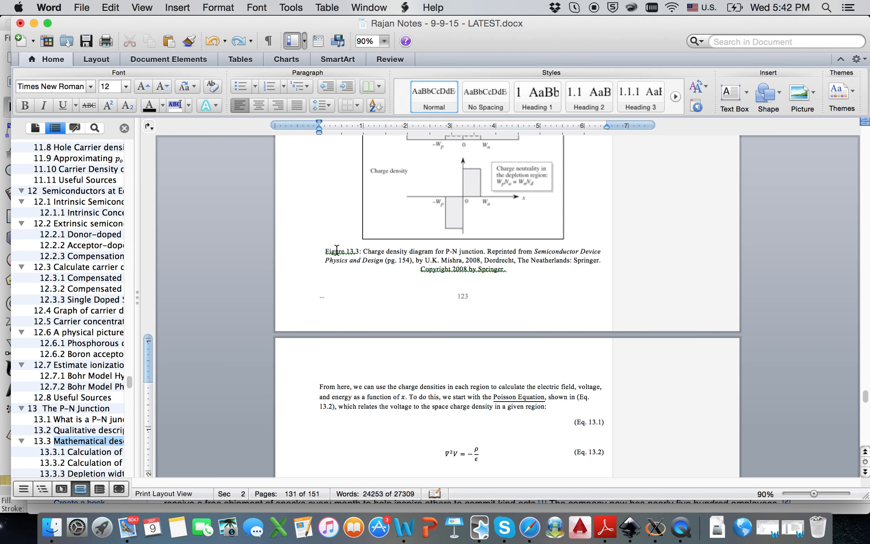
scroll(356, 260, up, 1)
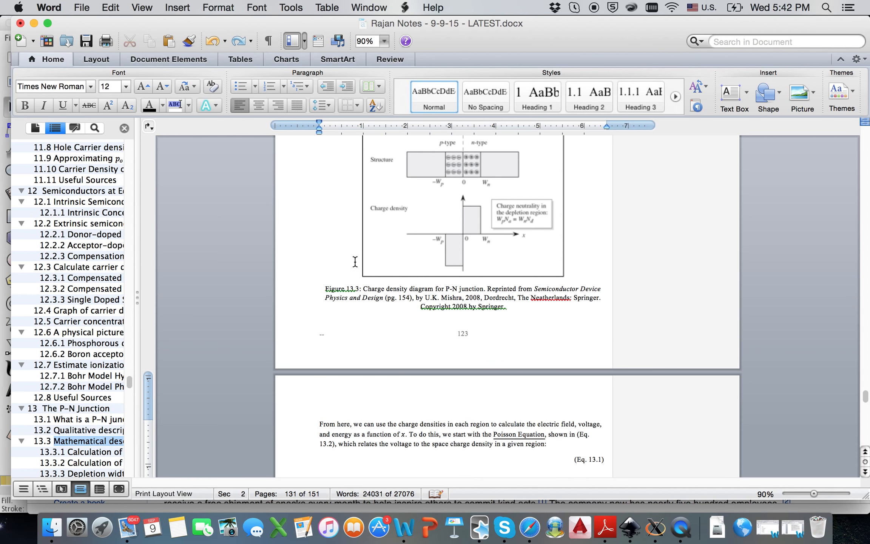
scroll(342, 278, up, 2)
click(365, 208)
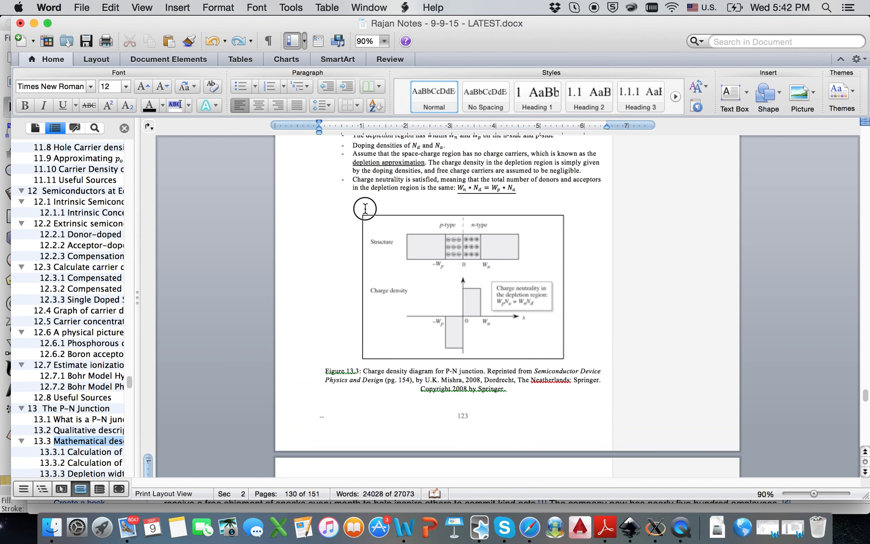
key(BackSpace)
key(BackSpace)
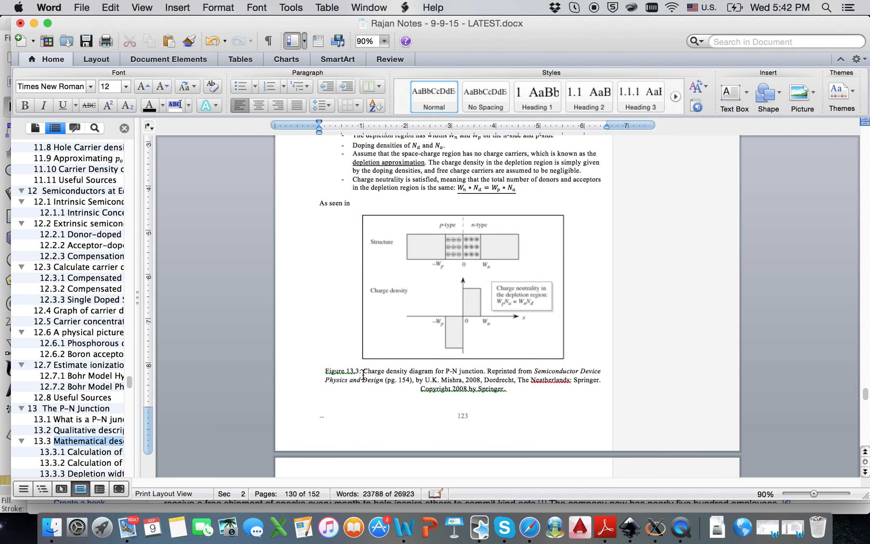
- In the Cross-reference dialog, set reference type to Figure and select Figure 13.3
click(196, 3)
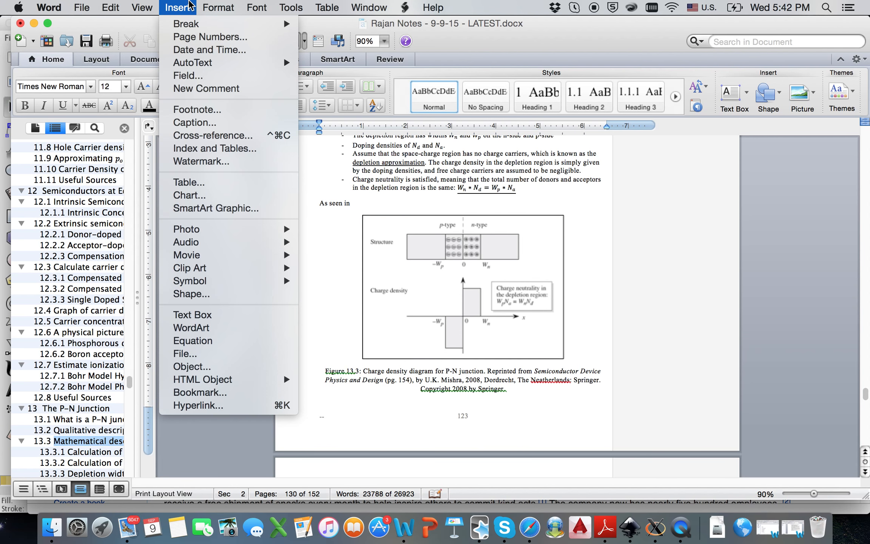
click(199, 135)
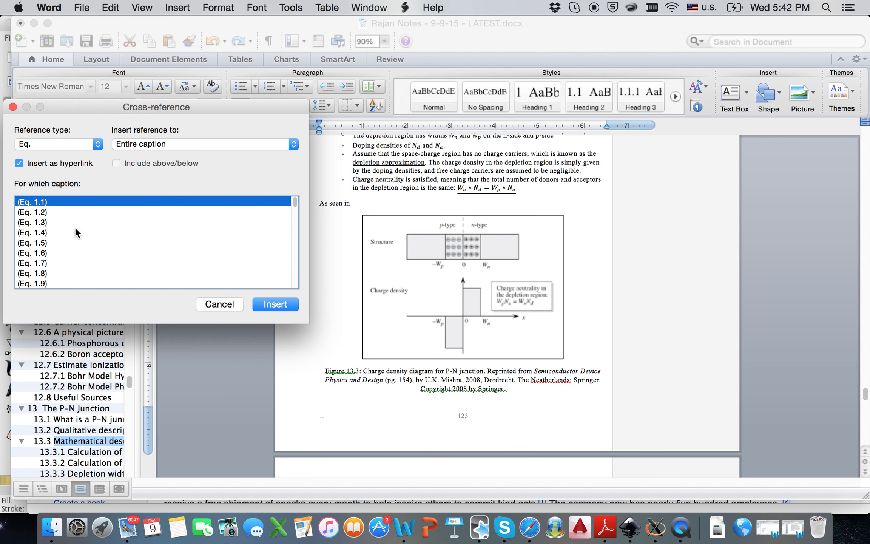
click(58, 140)
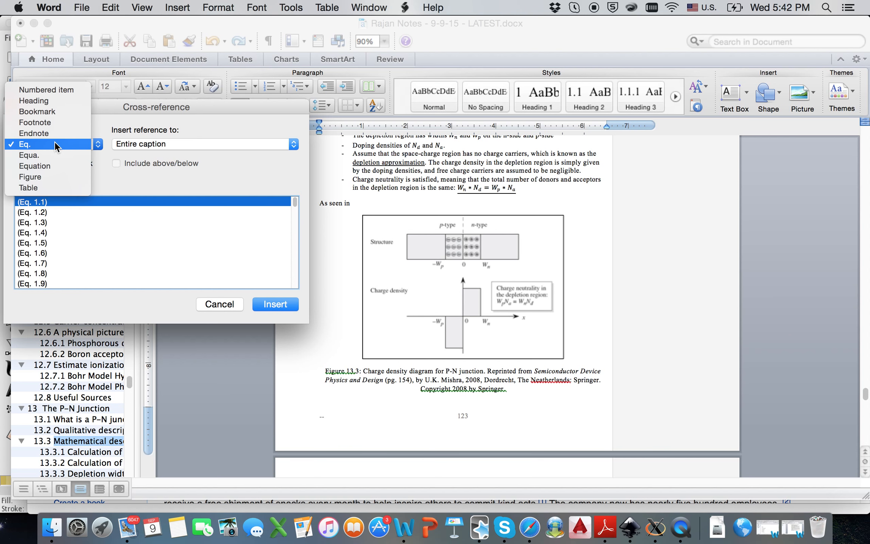
click(42, 179)
scroll(60, 238, down, 10)
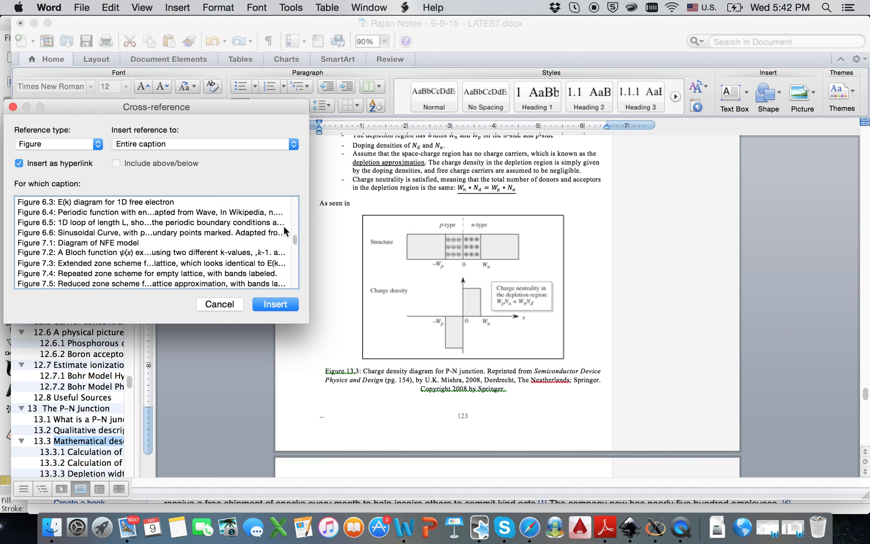
scroll(204, 260, down, 10)
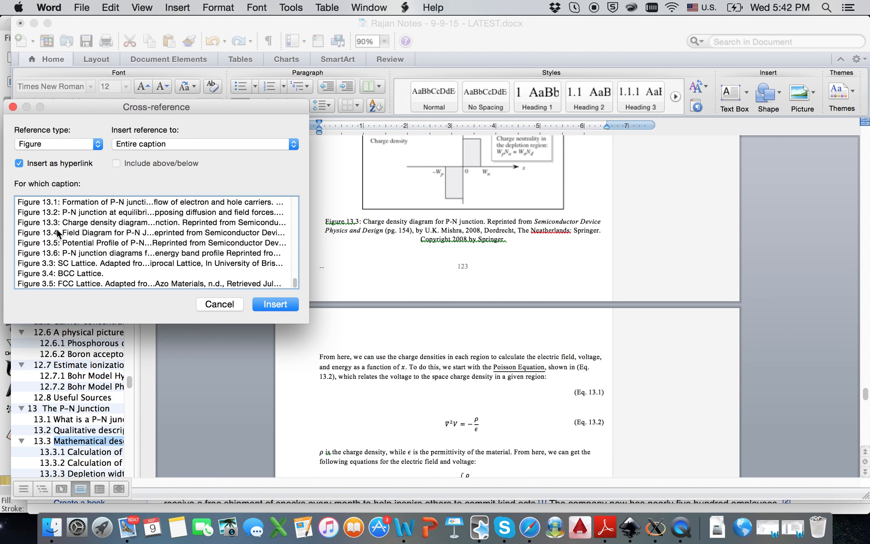
click(58, 222)
scroll(488, 196, up, 3)
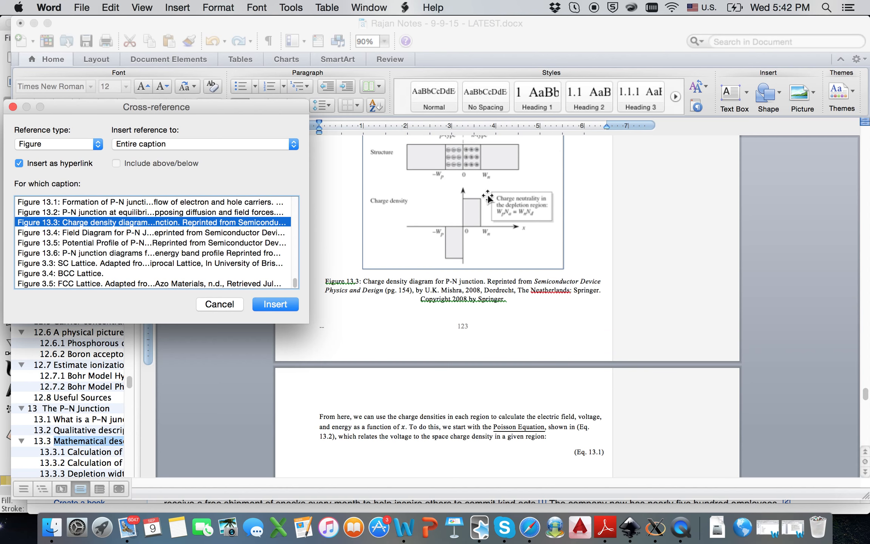
scroll(488, 197, up, 2)
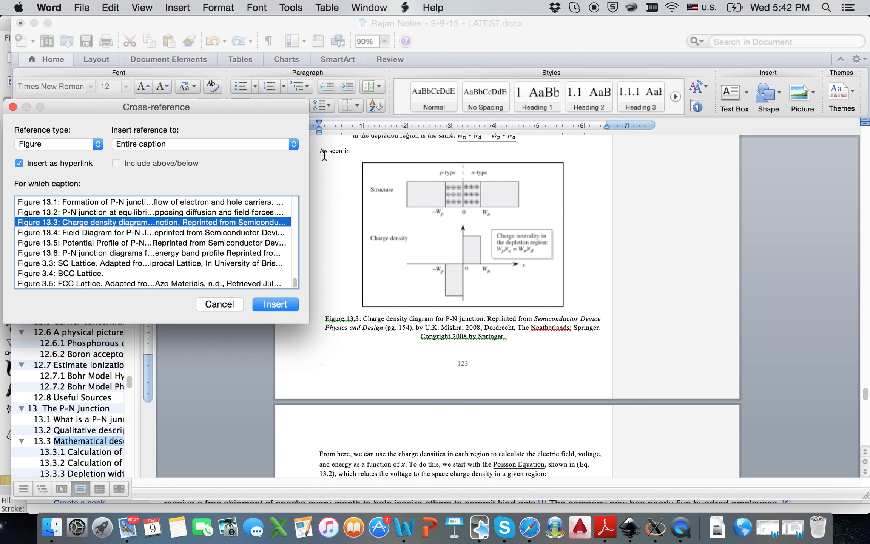
- Insert the entire Figure 13.3 caption as a reference, then delete it from the text
click(288, 148)
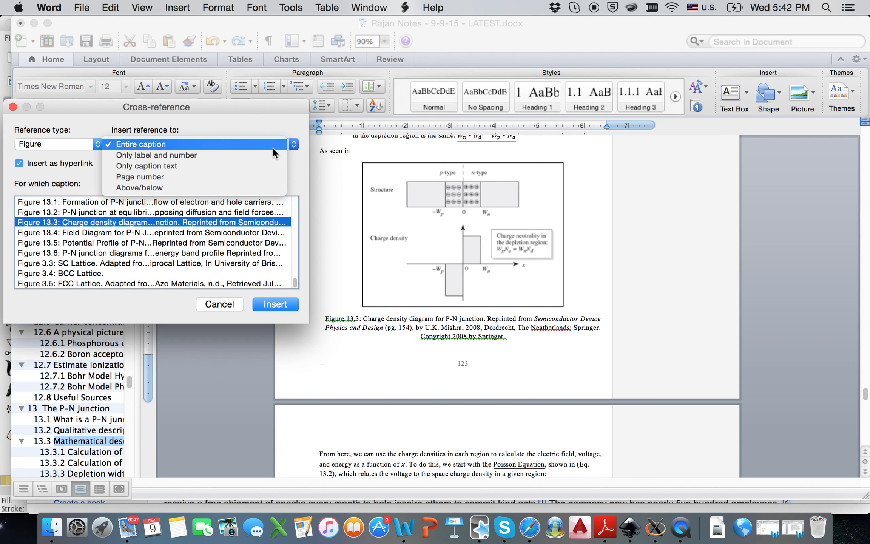
click(199, 143)
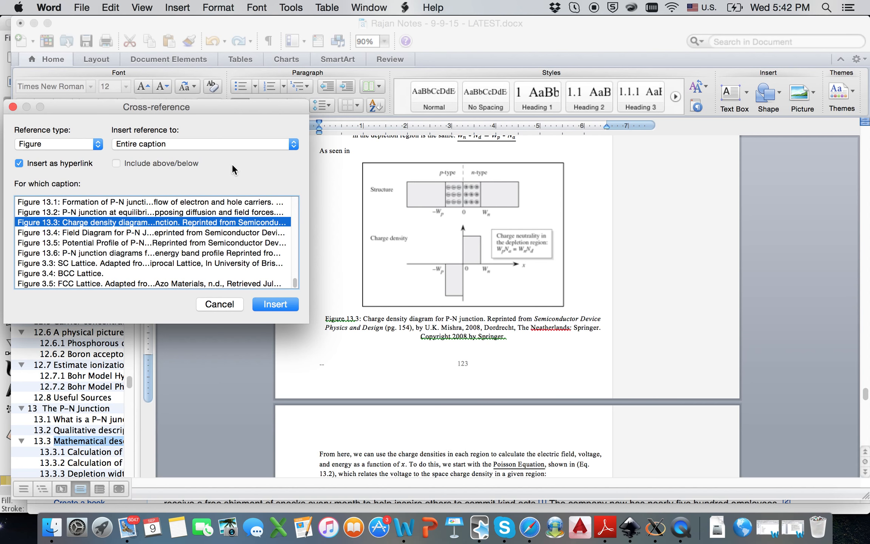
click(274, 304)
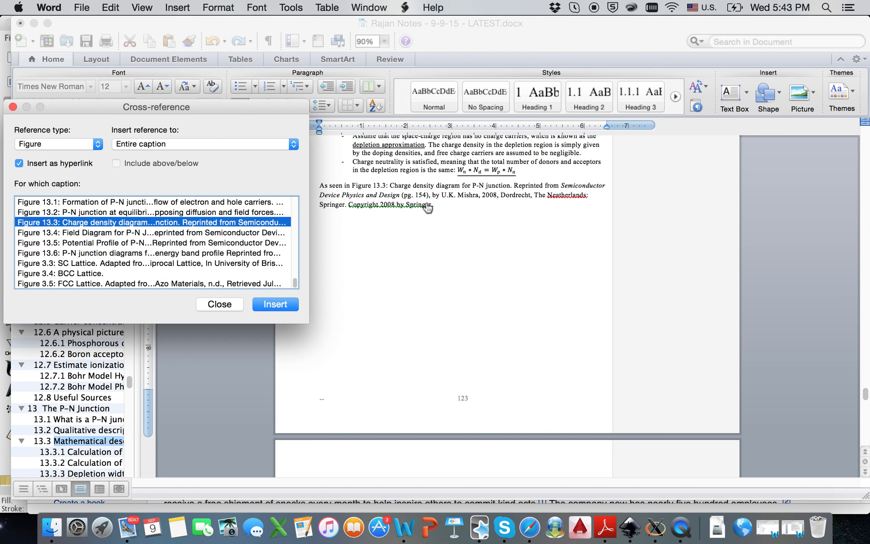
click(451, 211)
click(438, 205)
click(381, 195)
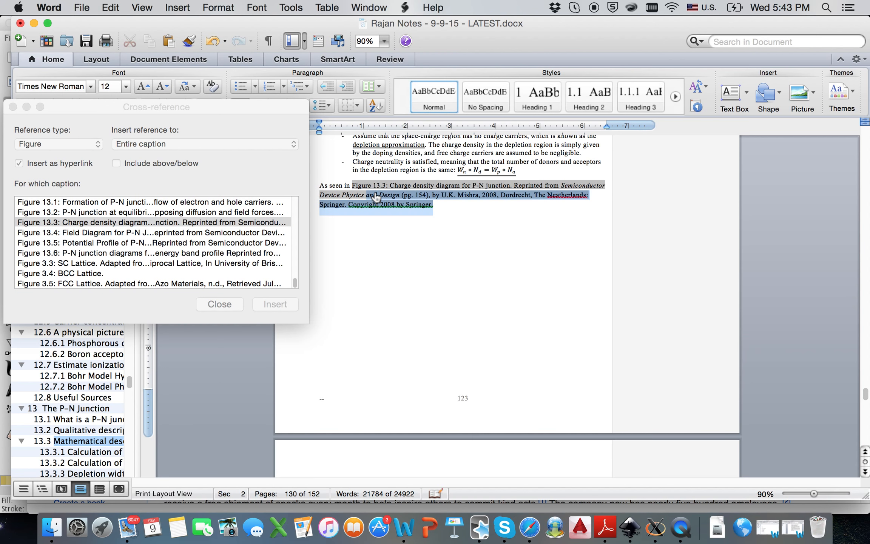
click(431, 207)
click(361, 186)
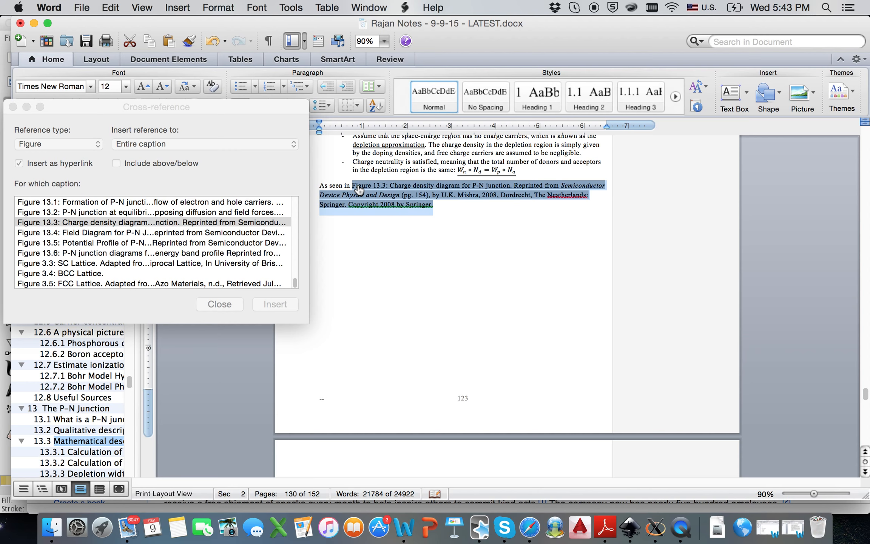
key(BackSpace)
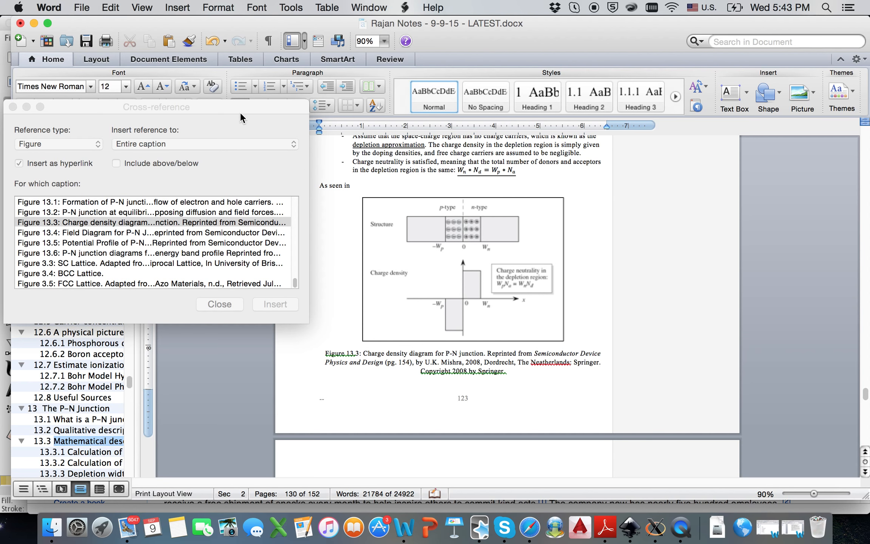
- Insert Figure 13.3 as 'Only label and number' after 'As seen in' and close the dialog
click(239, 112)
click(213, 139)
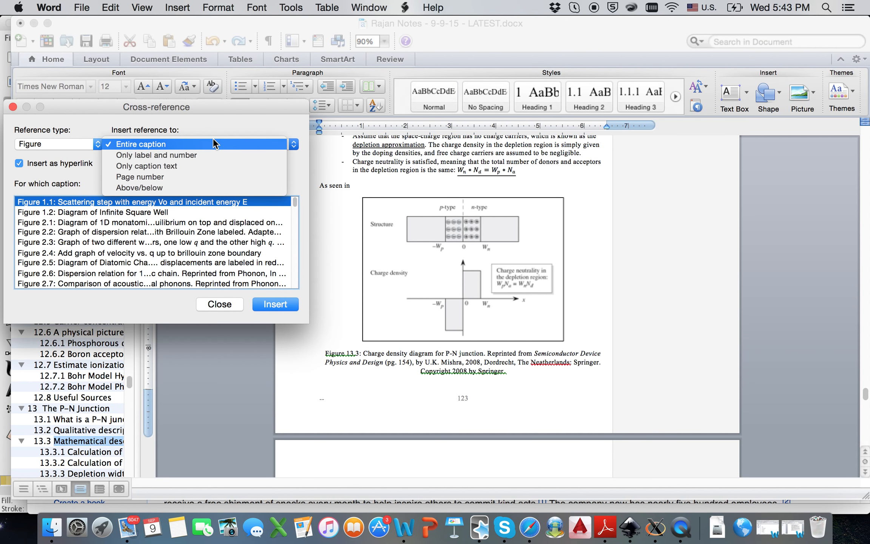
click(196, 153)
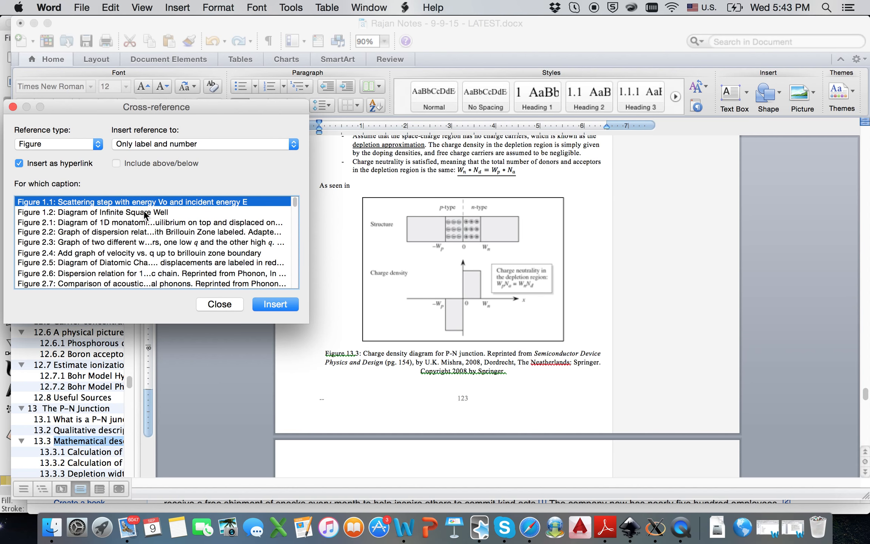
drag(293, 201, 293, 287)
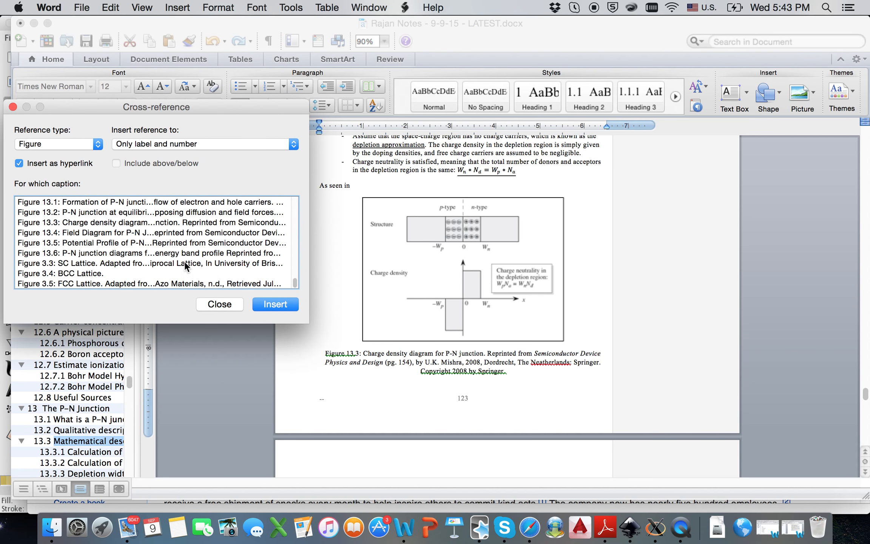
click(42, 221)
click(272, 305)
scroll(373, 174, up, 1)
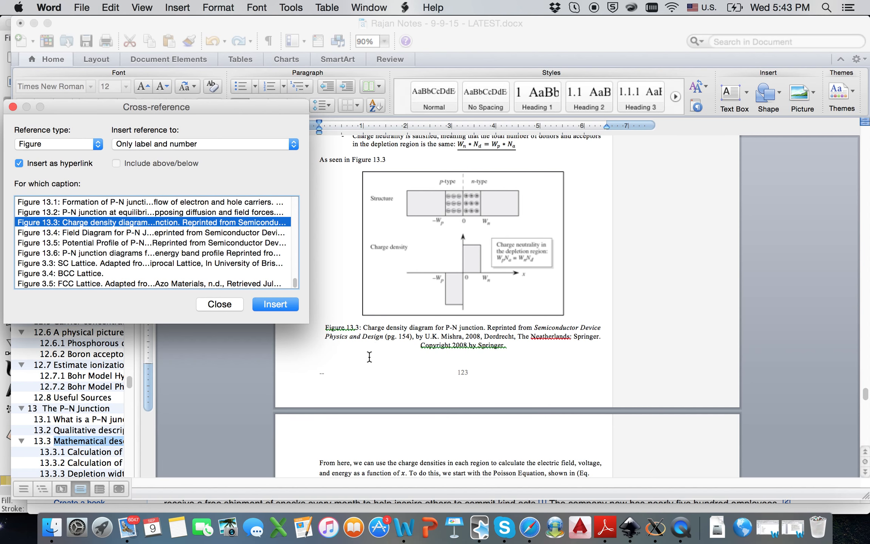
scroll(355, 337, down, 1)
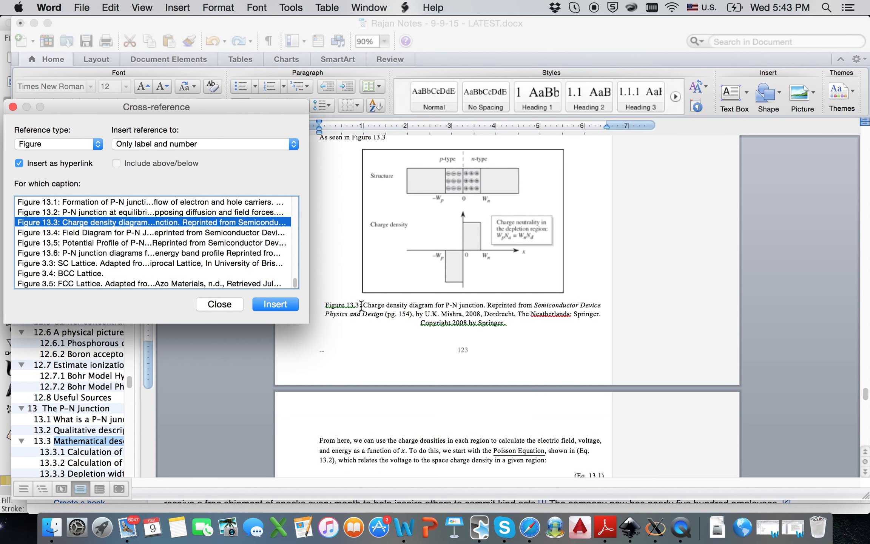
scroll(383, 311, down, 3)
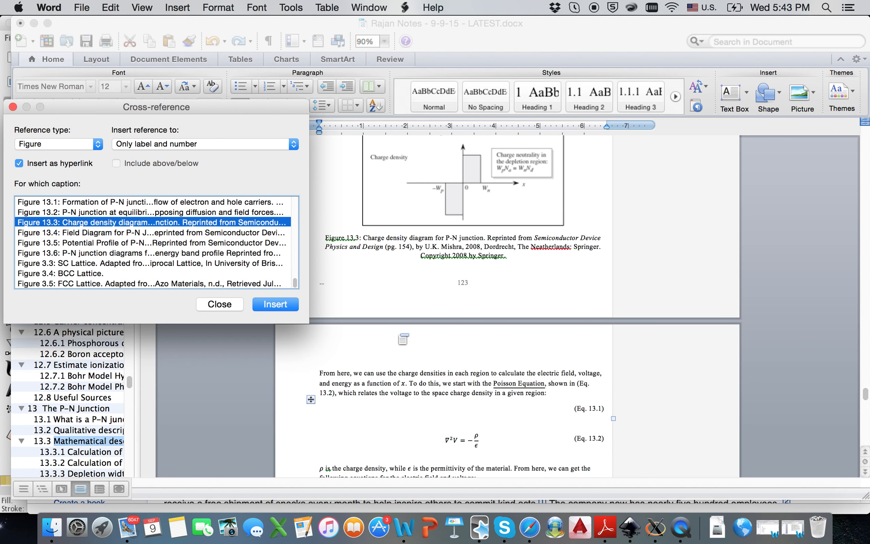
scroll(410, 223, up, 5)
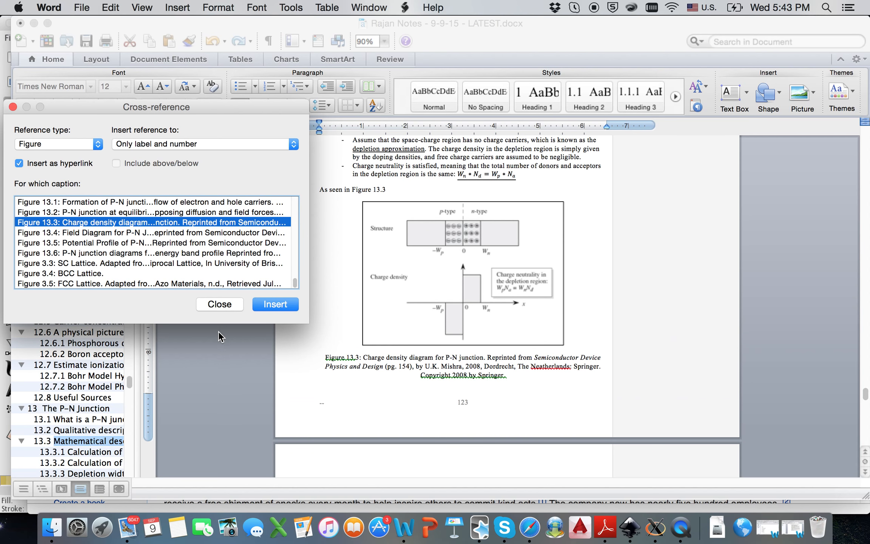
click(222, 306)
- Add an empty line below the Poisson paragraph, undoing an accidental centering
scroll(474, 312, down, 6)
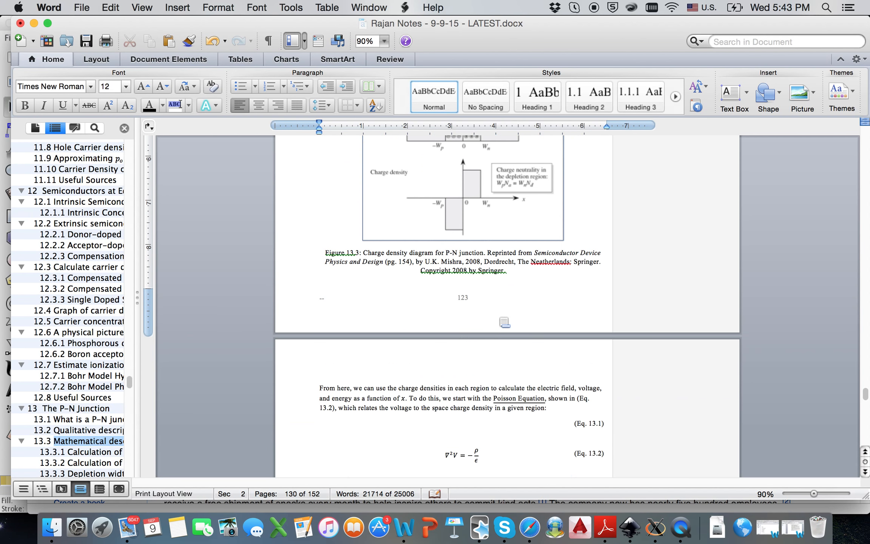
scroll(503, 321, down, 5)
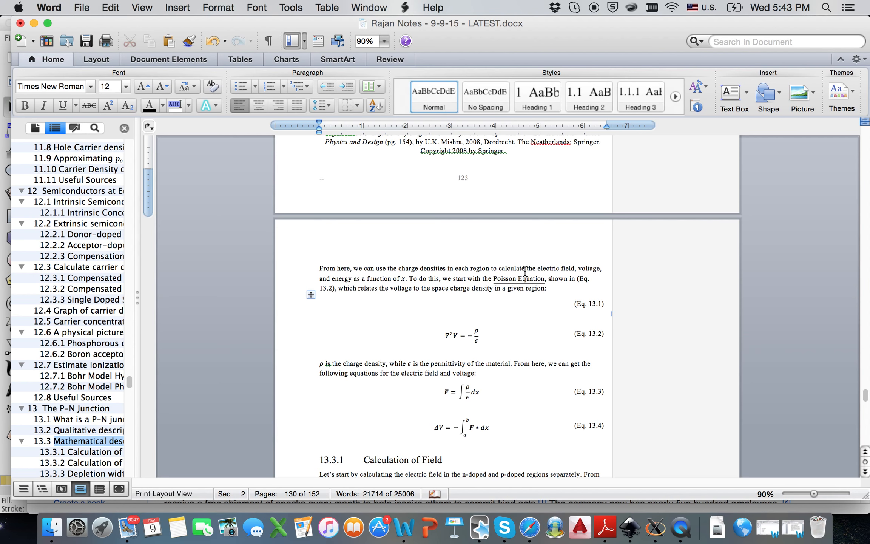
scroll(444, 295, up, 2)
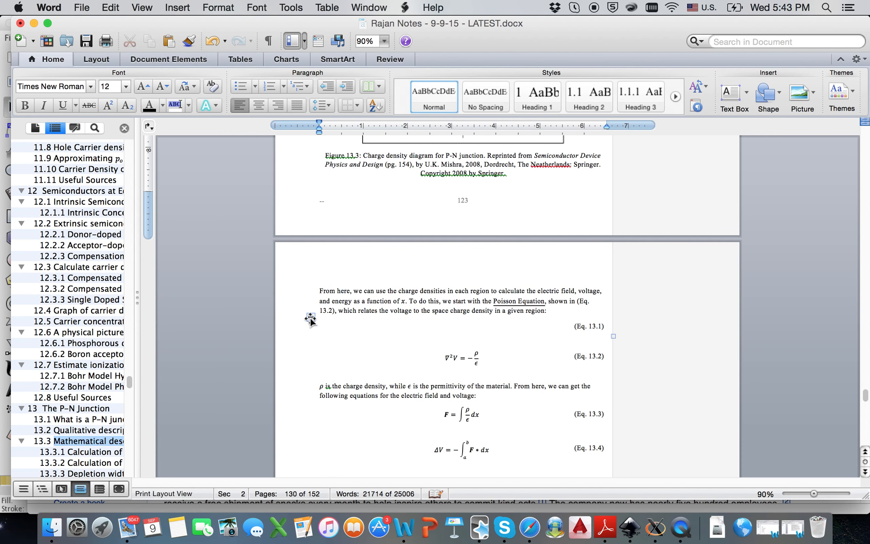
click(554, 310)
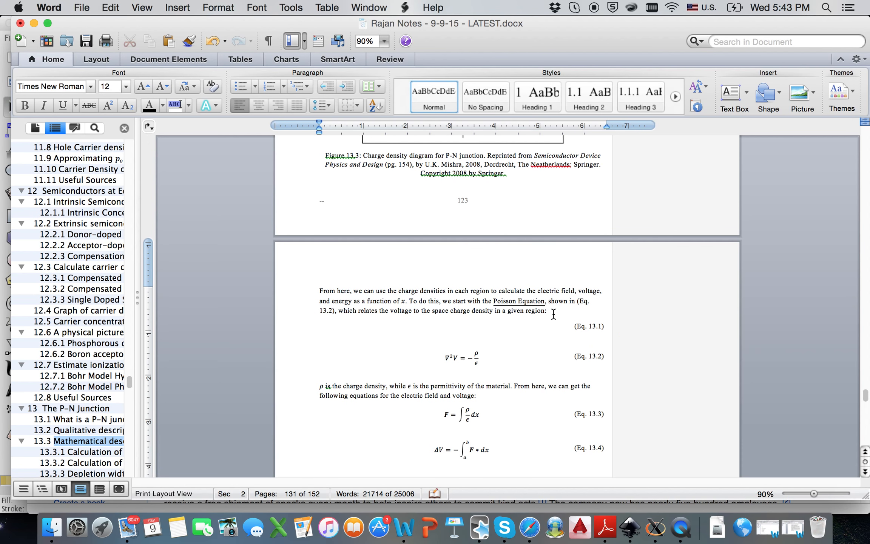
key(Return)
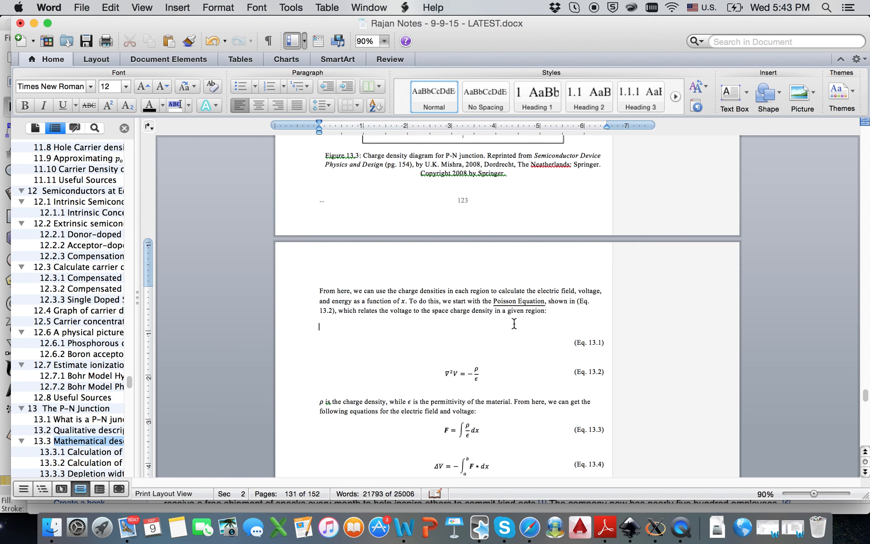
click(460, 327)
key(super+e)
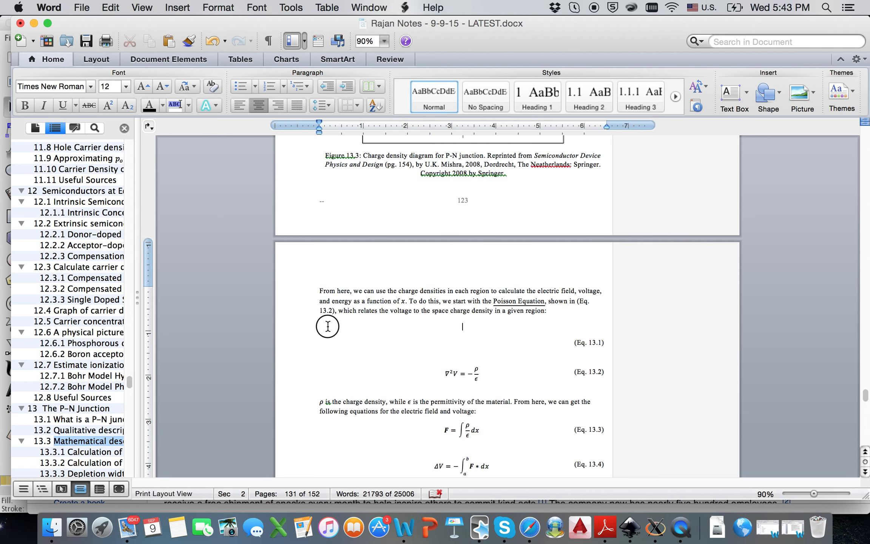
key(super+z)
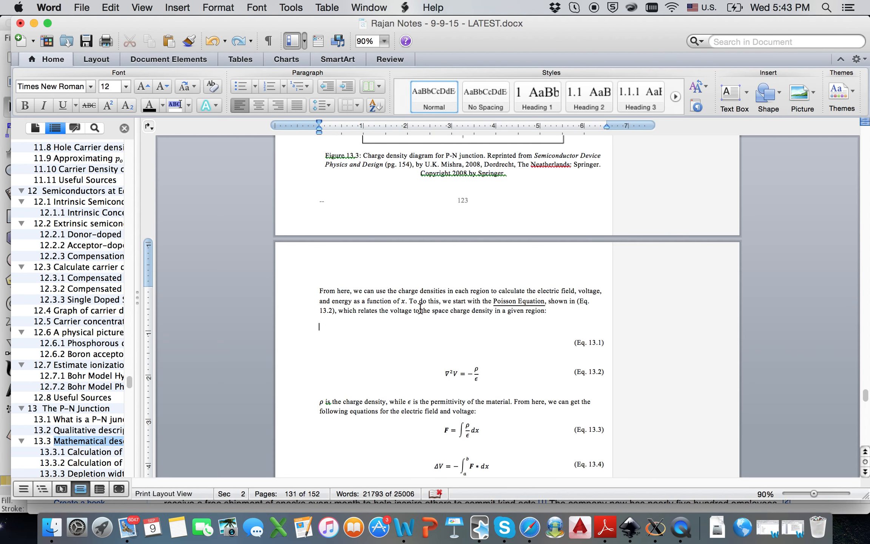
- Delete the '(Eq. 13.2)' reference after 'shown in'
drag(576, 301, 334, 313)
key(BackSpace)
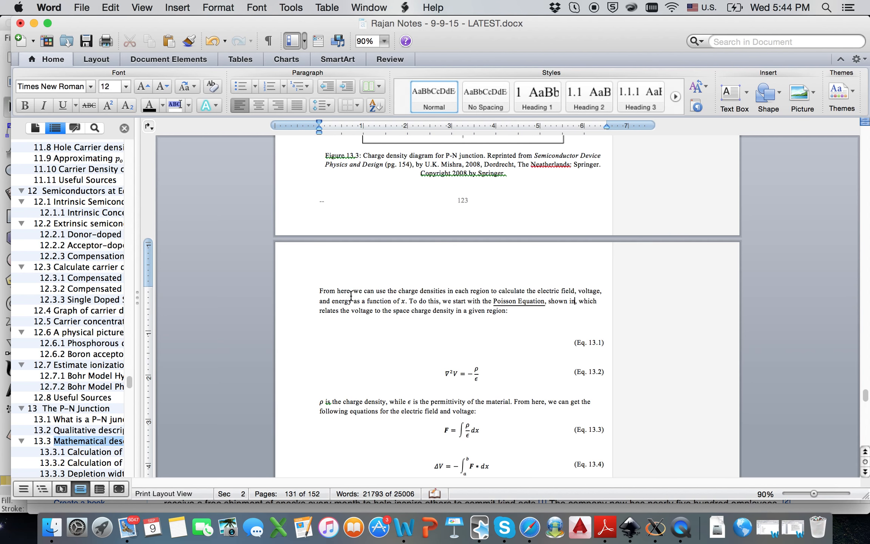
click(177, 8)
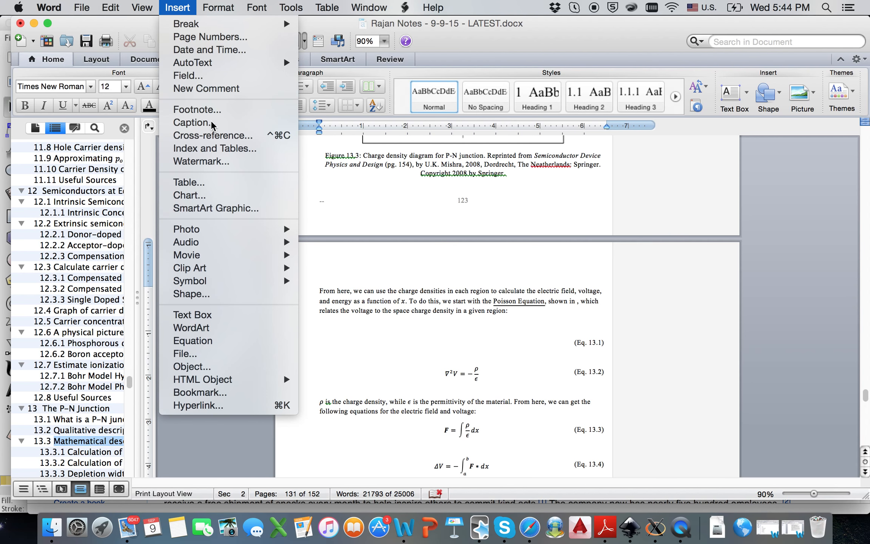
- With the cursor after 'shown in', open the Tools menu toward keyboard shortcut customization
click(590, 312)
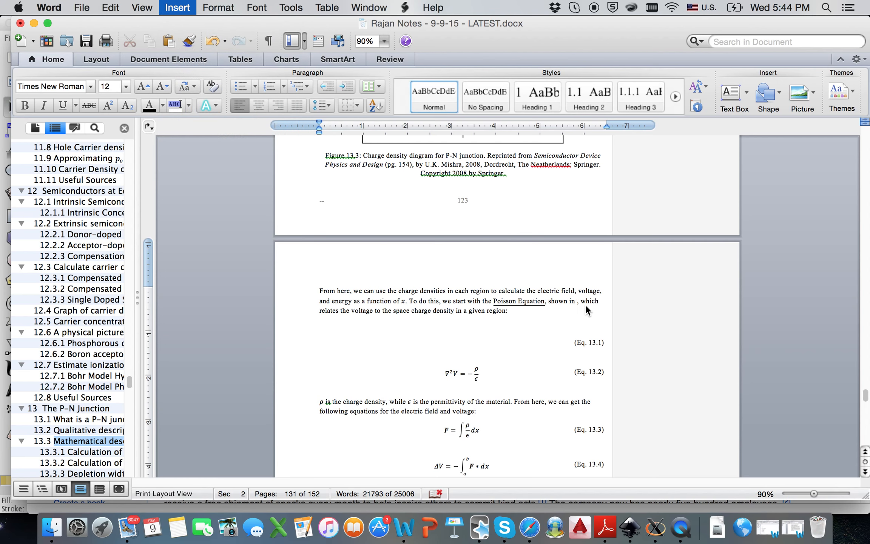
click(577, 303)
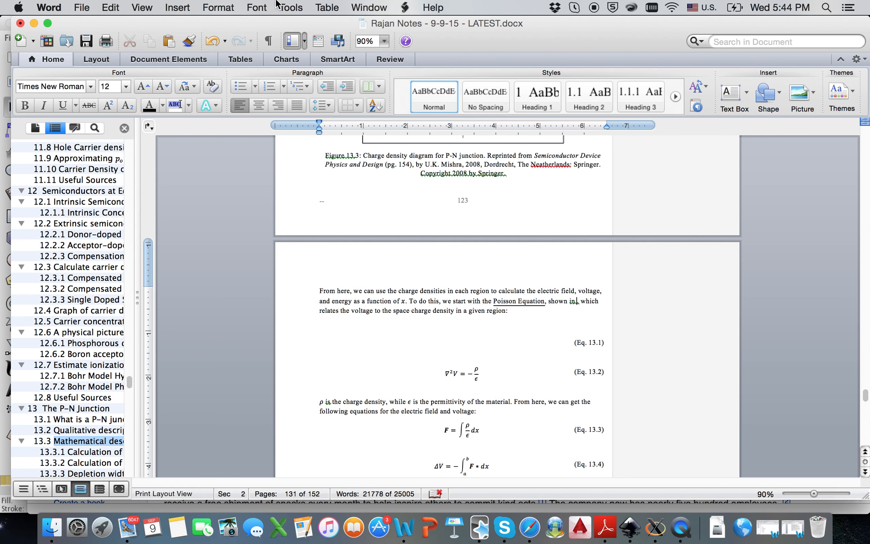
click(295, 7)
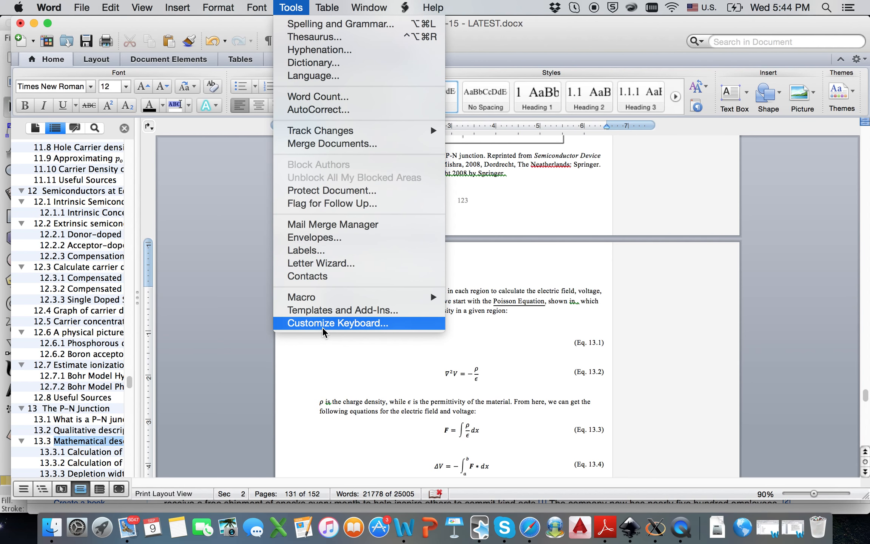
- In Customize Keyboard, select Insert > InsertCrossReference and remove its existing shortcut
click(322, 326)
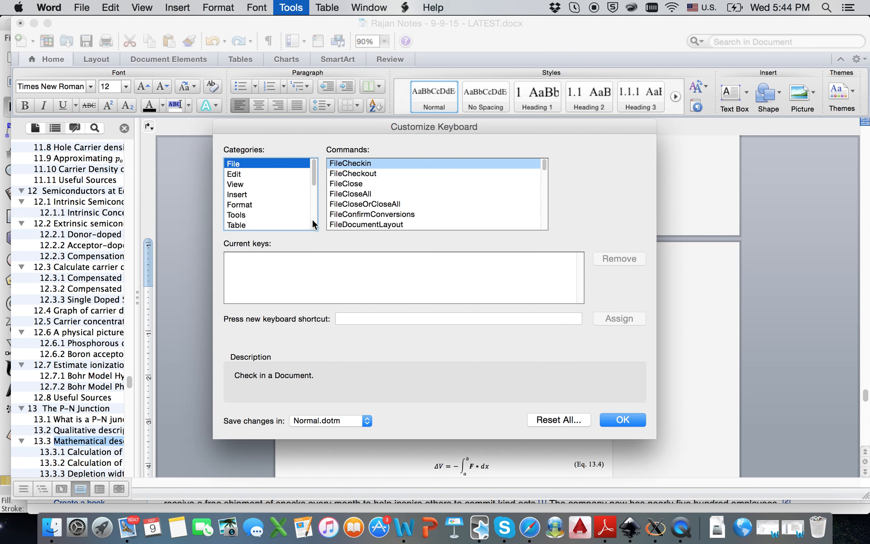
drag(320, 126, 193, 104)
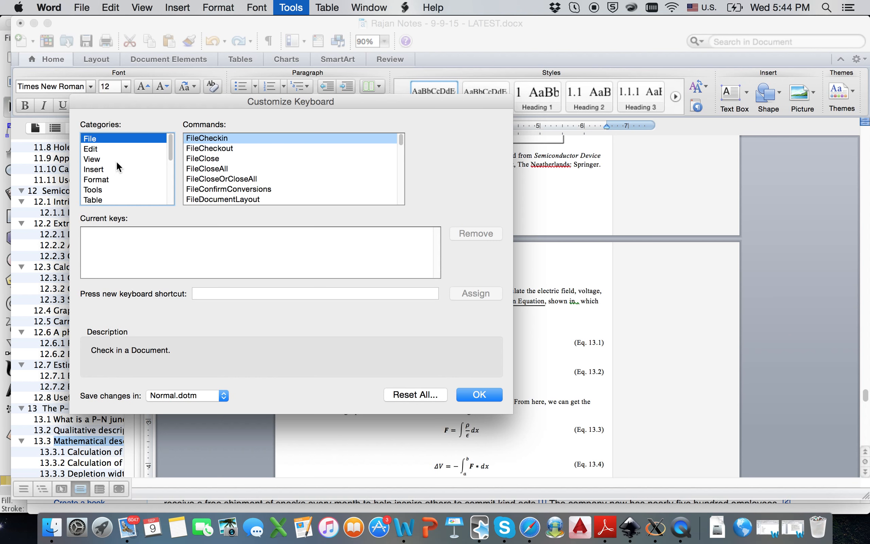
click(101, 167)
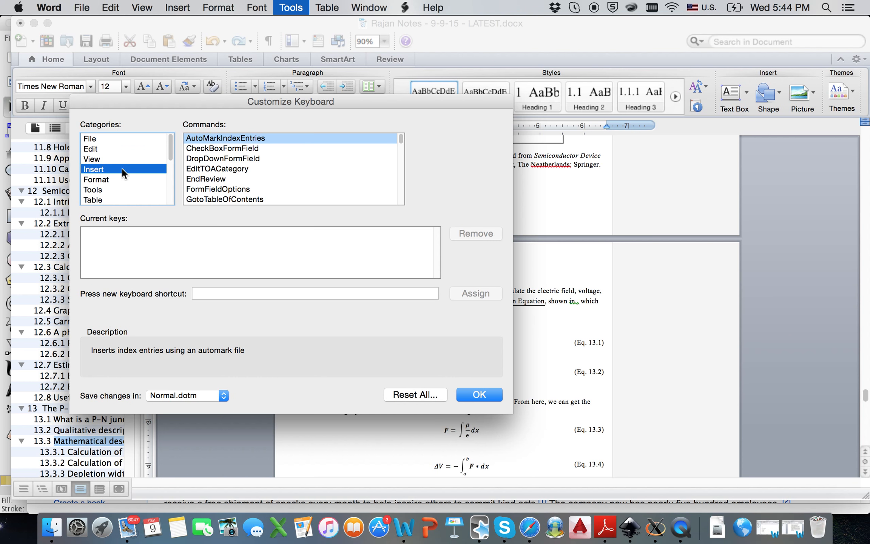
scroll(265, 151, down, 5)
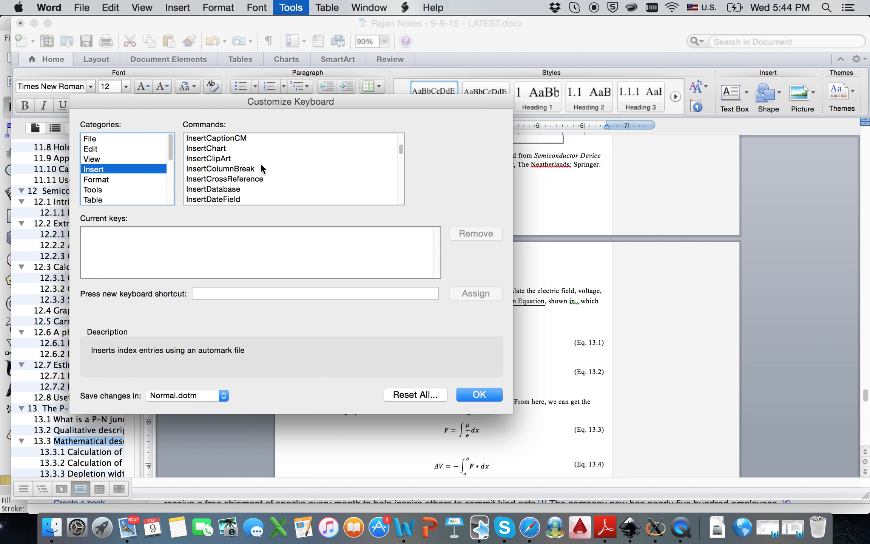
click(246, 169)
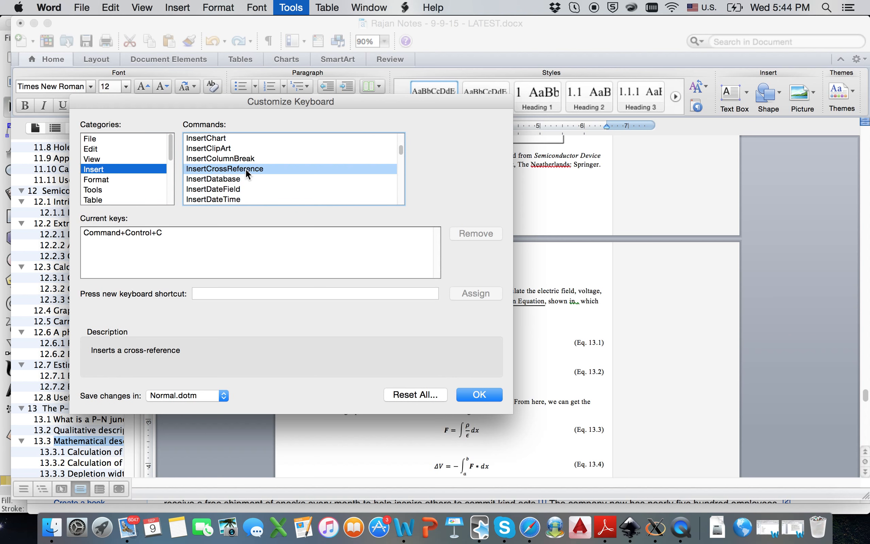
click(170, 232)
click(468, 235)
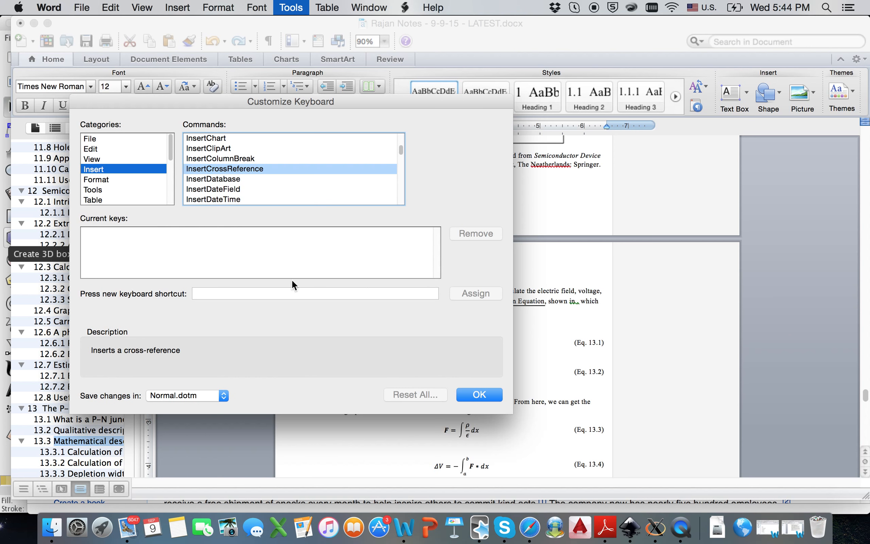
- Assign Command+Control+C to InsertCrossReference and save the change to Normal.dotm
click(221, 292)
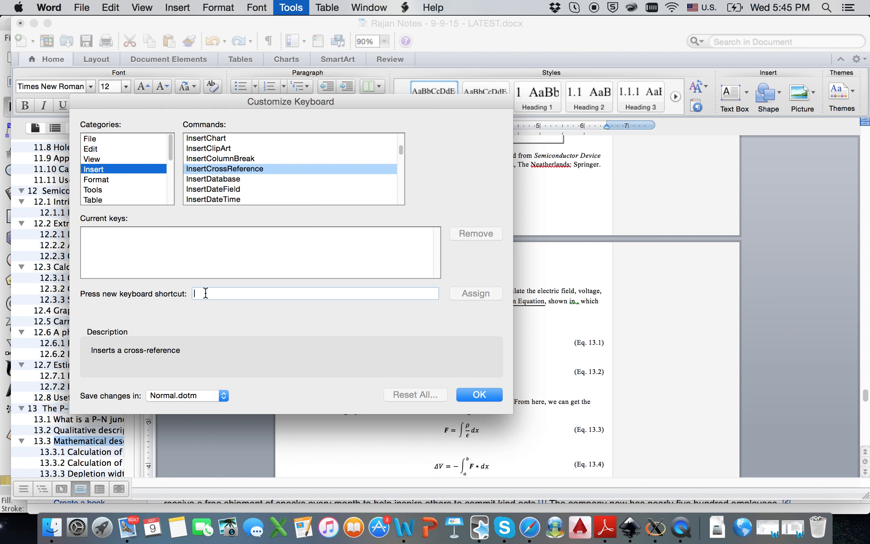
key(ctrl+super+c)
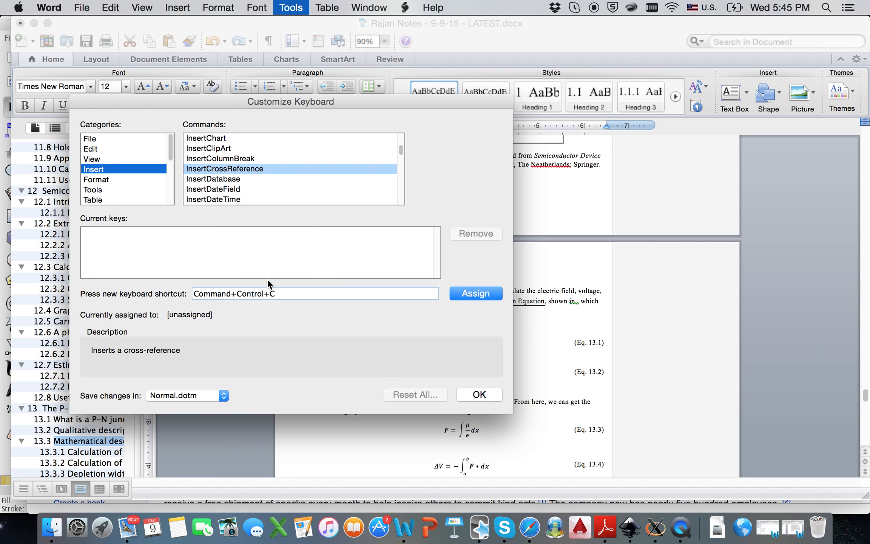
click(484, 292)
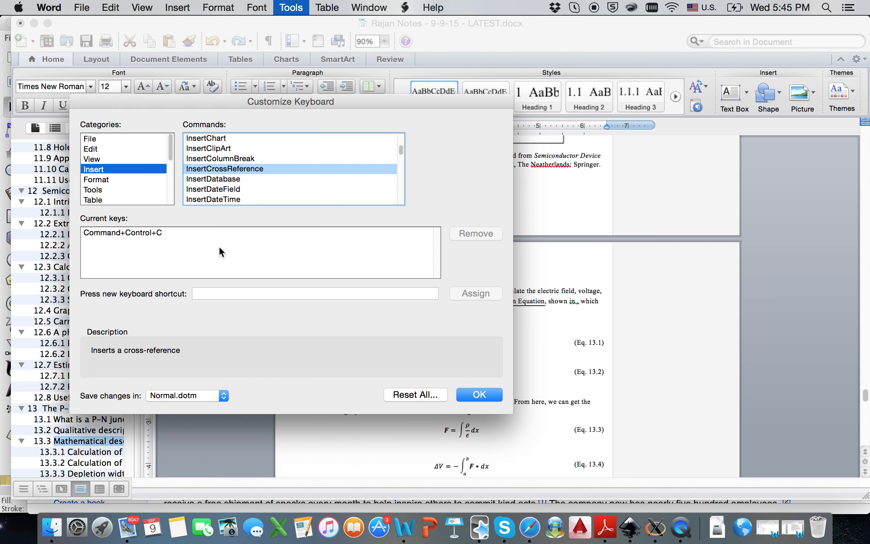
click(488, 396)
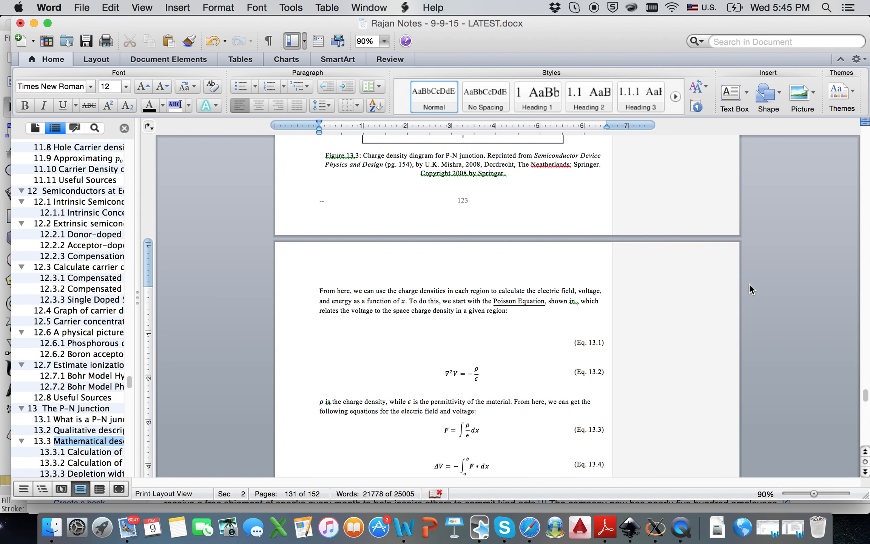
key(ctrl+r)
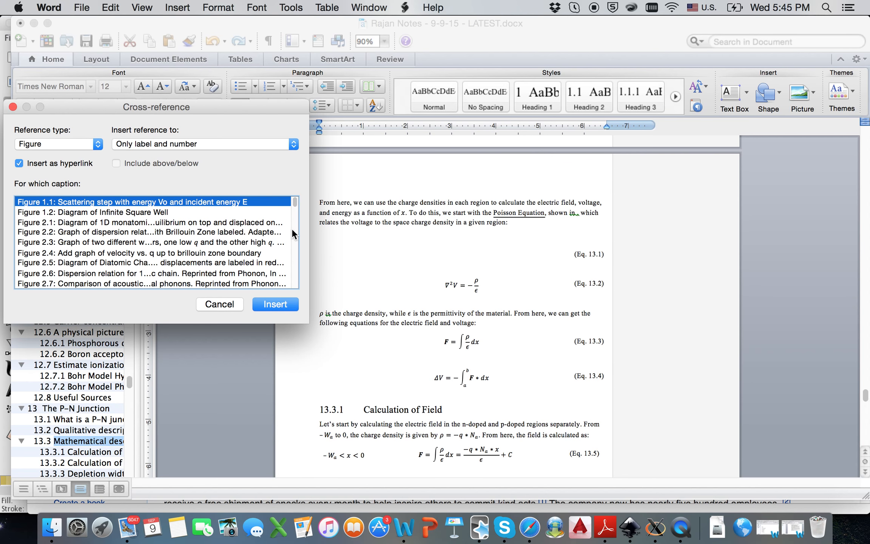
click(76, 144)
click(212, 303)
click(212, 304)
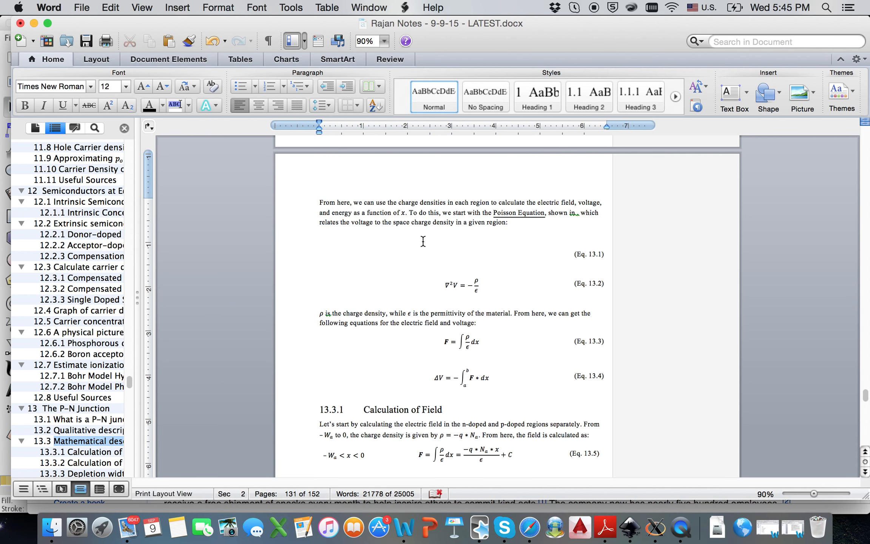
click(411, 237)
scroll(411, 237, up, 1)
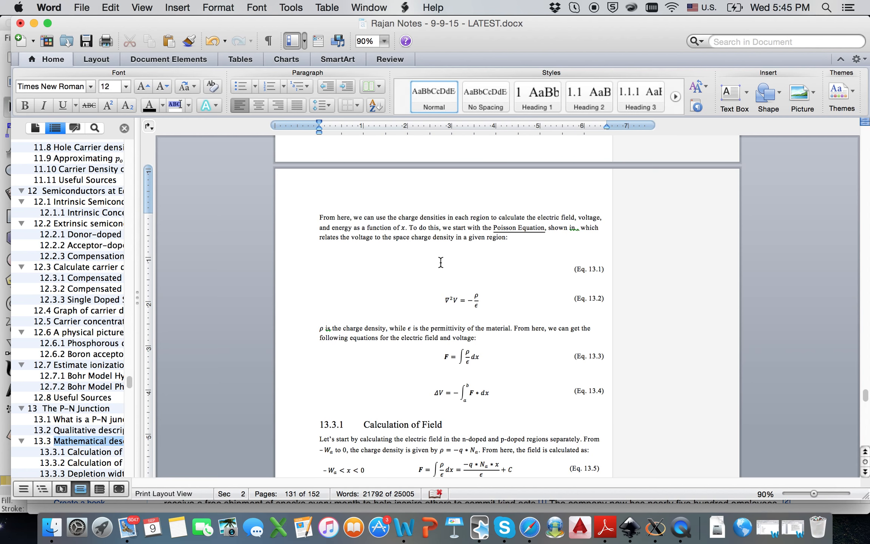
key(BackSpace)
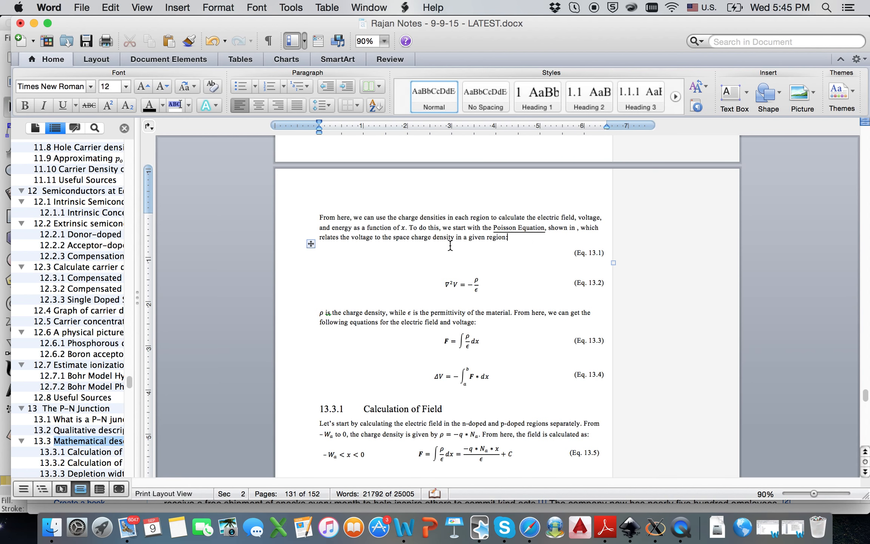
key(Return)
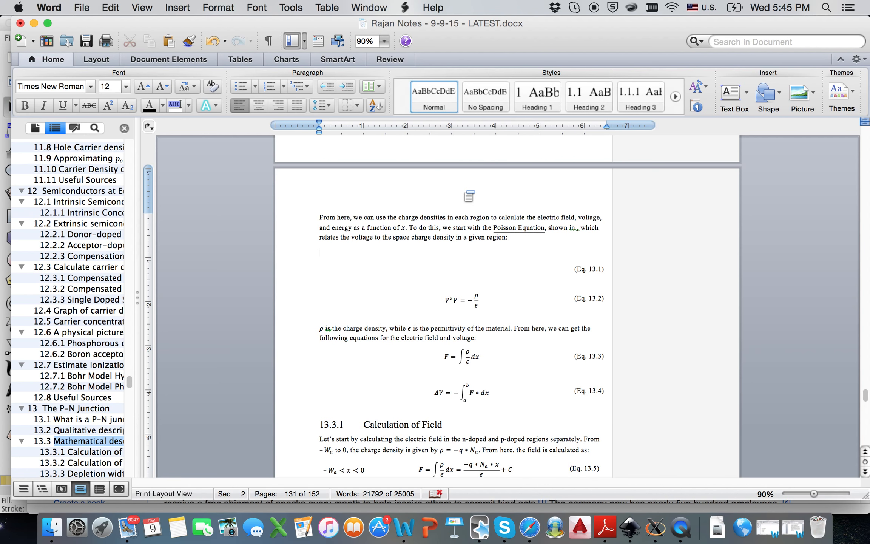